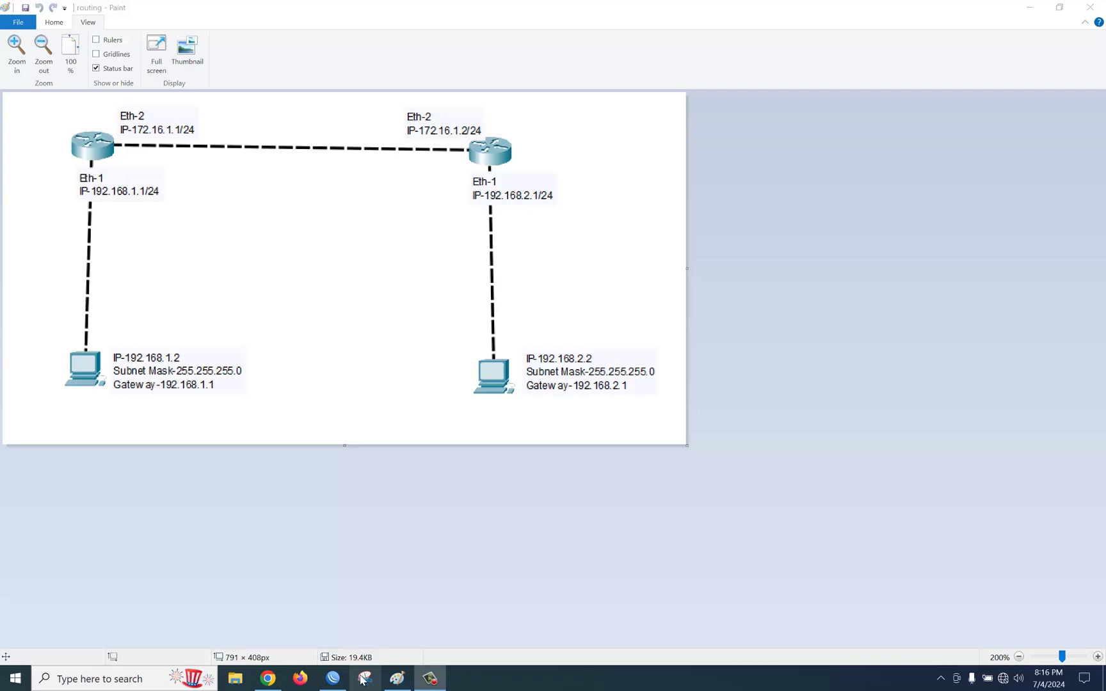
- Move the Paint diagram window aside to uncover the routers, then restore it to full screen
left_click(333, 678)
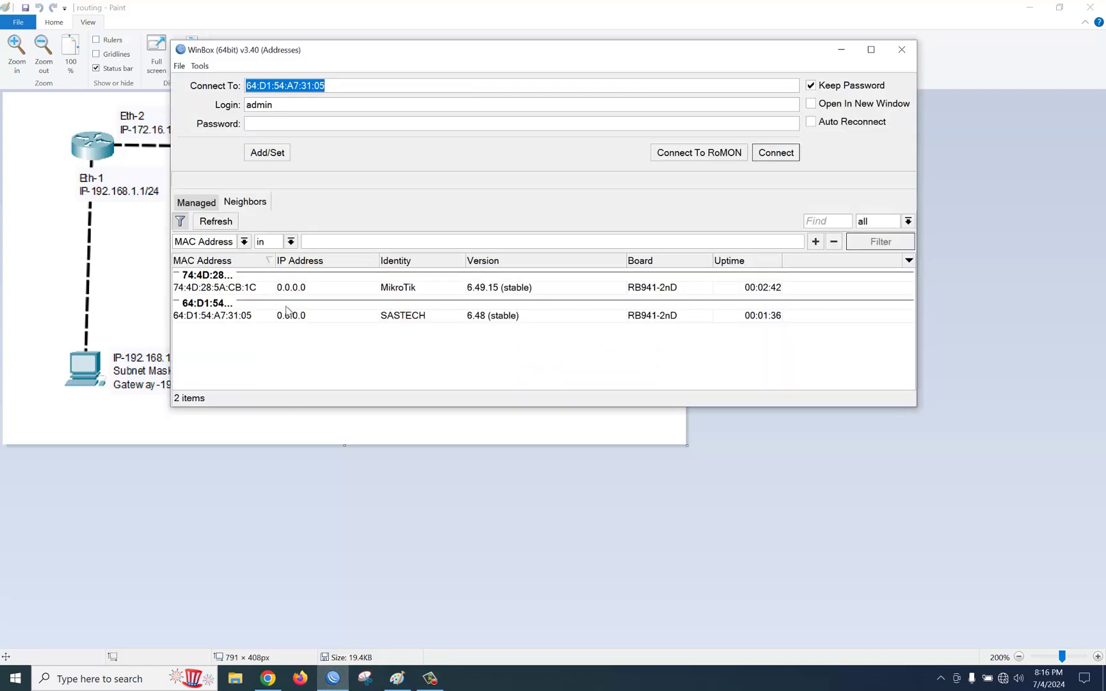
left_click(1060, 8)
mouse_move(867, 65)
left_mouse_down()
mouse_move(401, 46)
mouse_move(513, 45)
left_mouse_up()
double_click(514, 44)
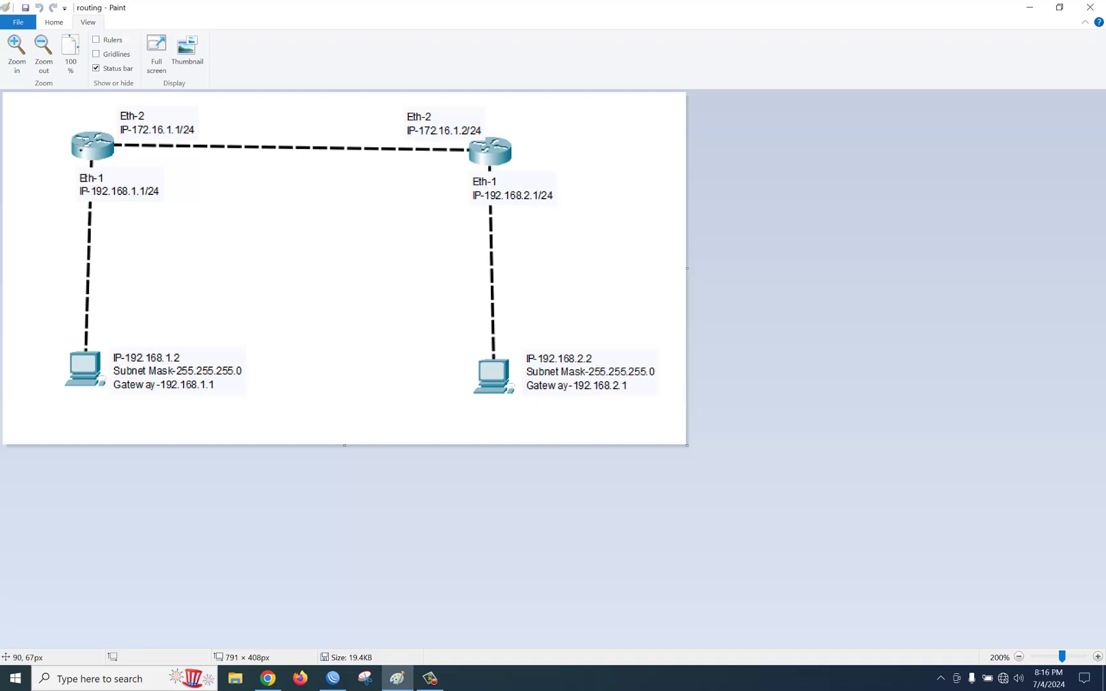
- Add the text label R1 to the left of the first router
left_click(61, 25)
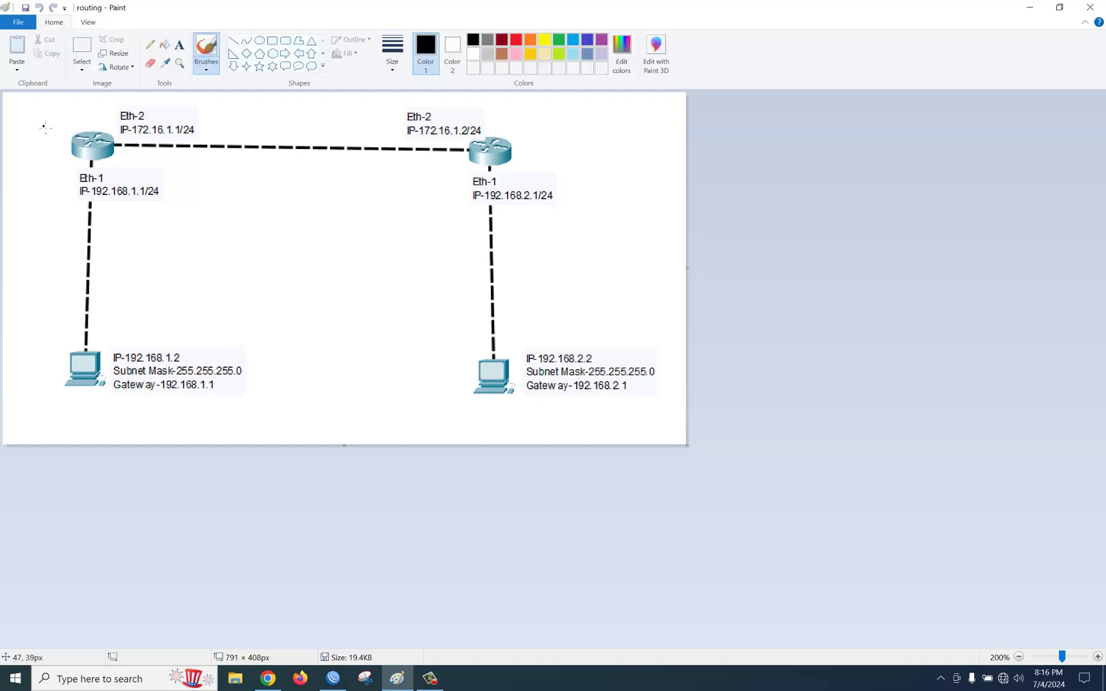
left_click(179, 44)
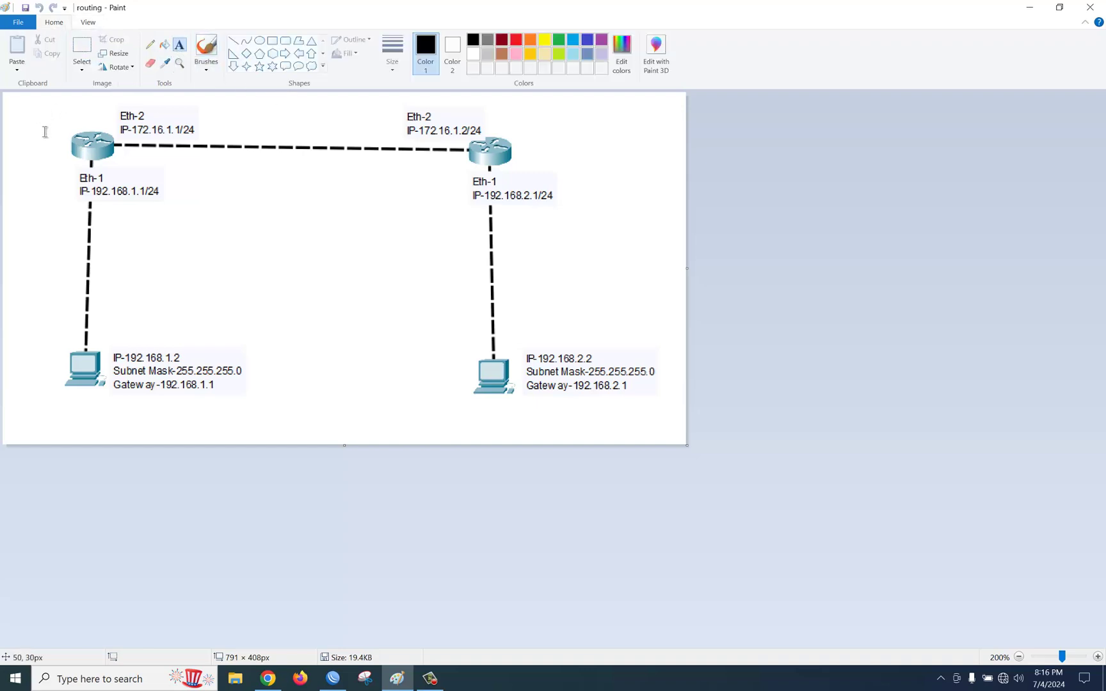
left_click(44, 139)
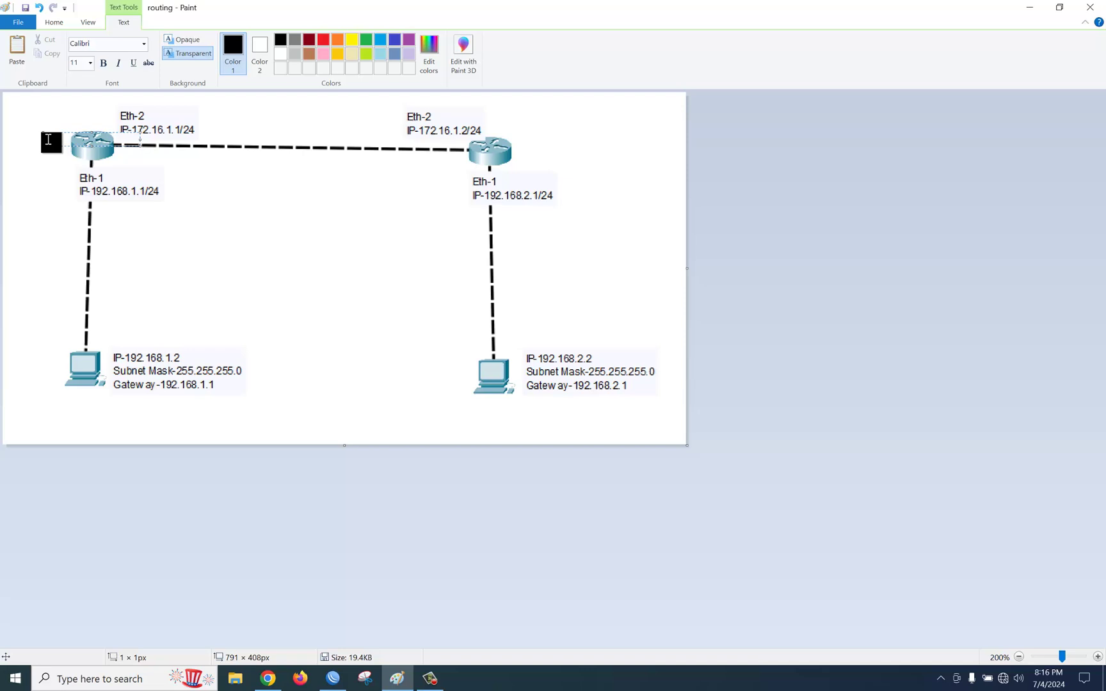
type("R1")
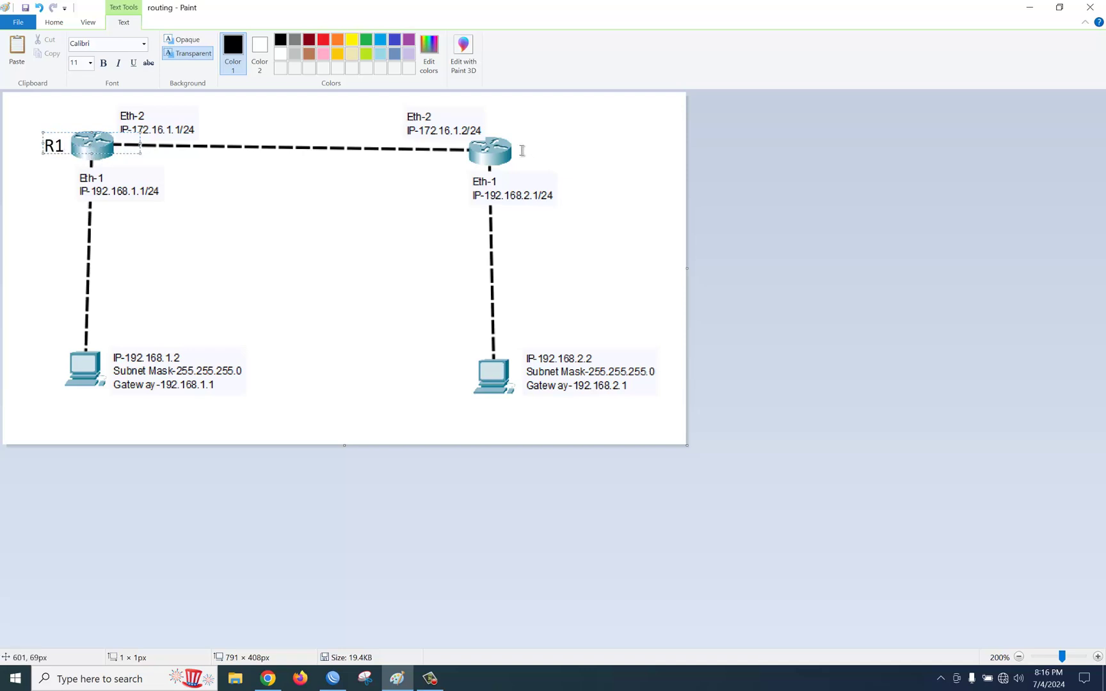
left_click(520, 146)
- Add the text label R2 to the right of the second router, then narrow the window
left_click(520, 145)
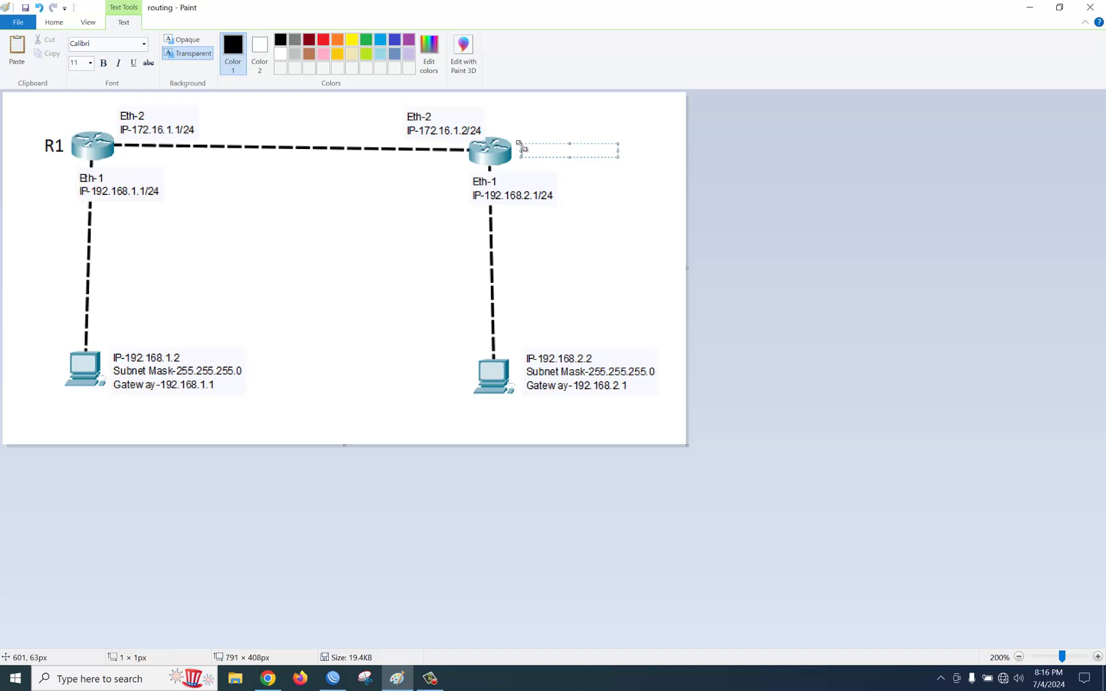
type("r2")
key("BackSpace")
key("BackSpace")
type("r2")
key("BackSpace")
key("BackSpace")
type("R")
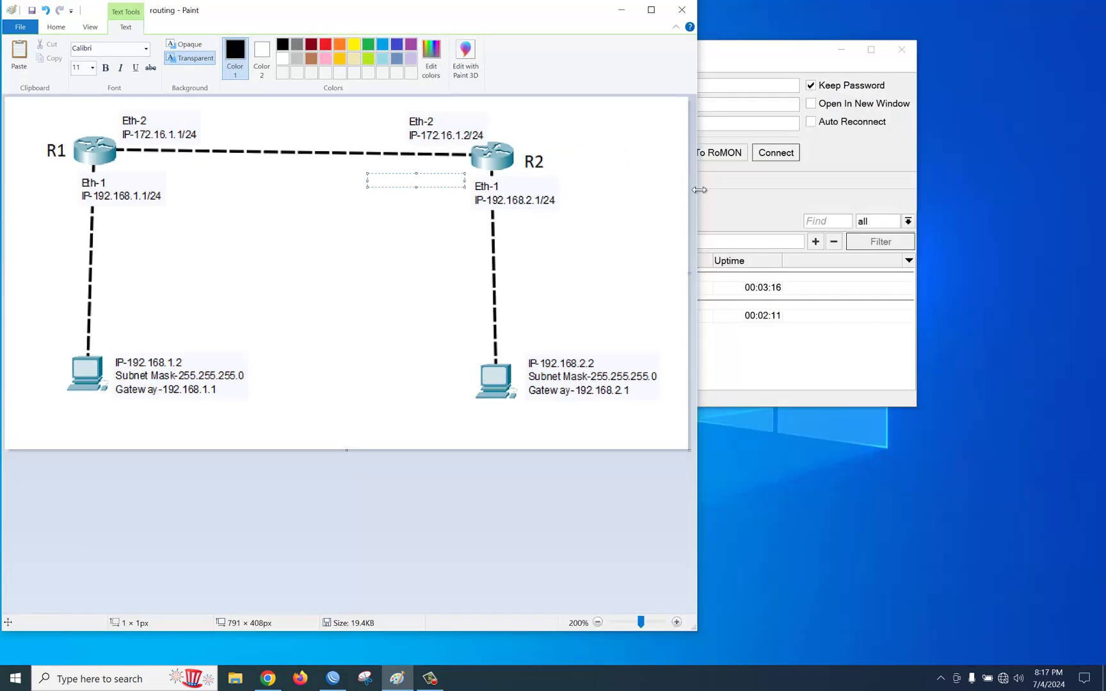
mouse_move(699, 189)
left_mouse_down()
mouse_move(644, 190)
mouse_move(654, 189)
left_mouse_up()
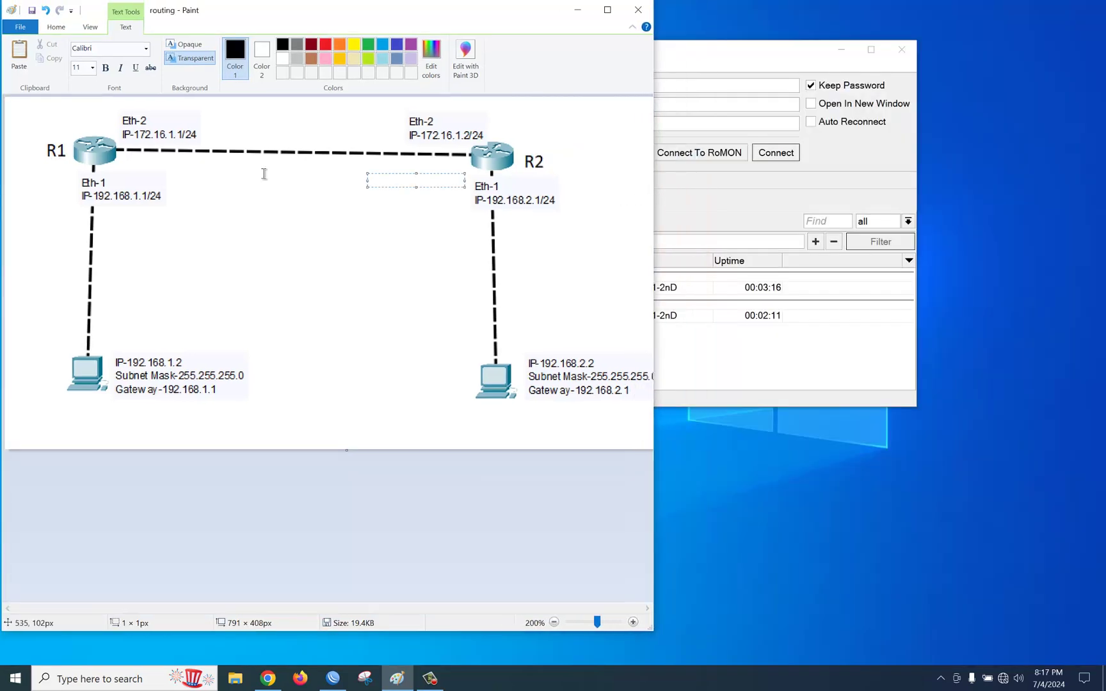
- Zoom the Paint diagram out to 100% and narrow its window
left_click(90, 27)
left_click(54, 52)
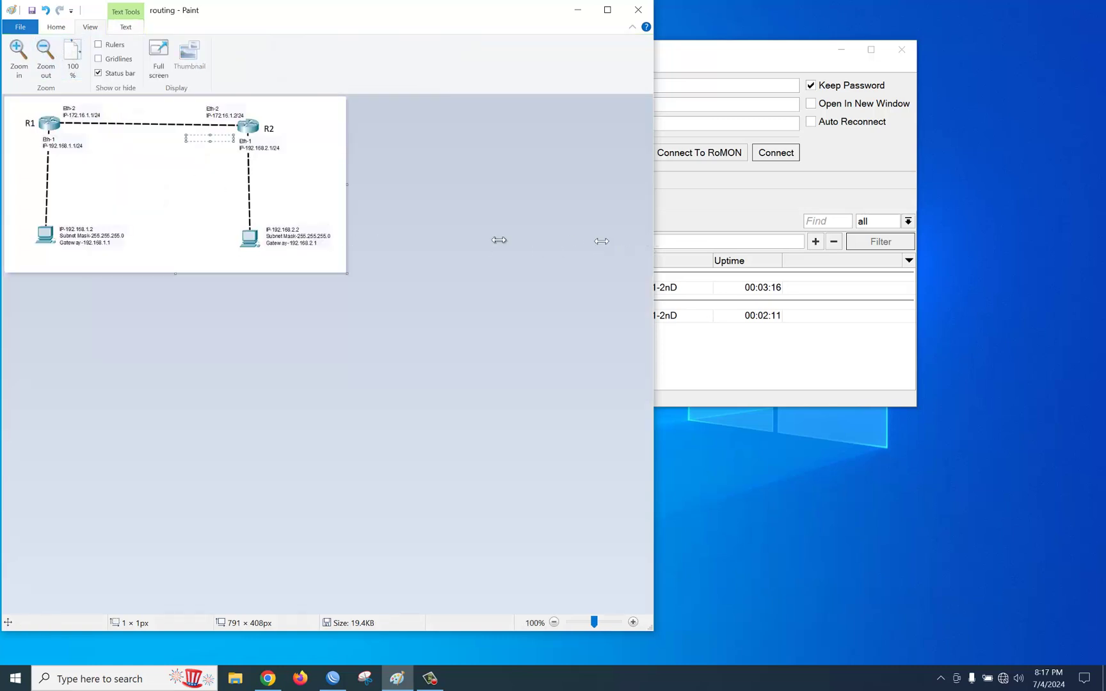
left_click_drag(498, 240, 349, 242)
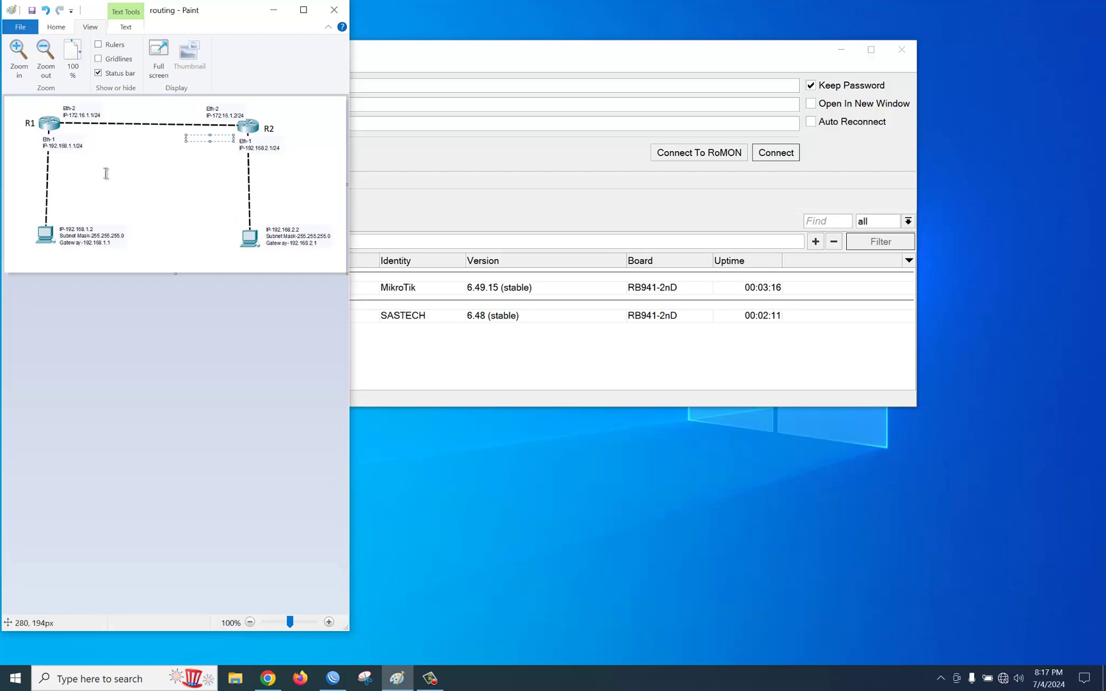
- In WinBox Neighbors, select the MikroTik router 74:4D:28:5A:CB:1C with the diagram visible beside it
left_click(535, 70)
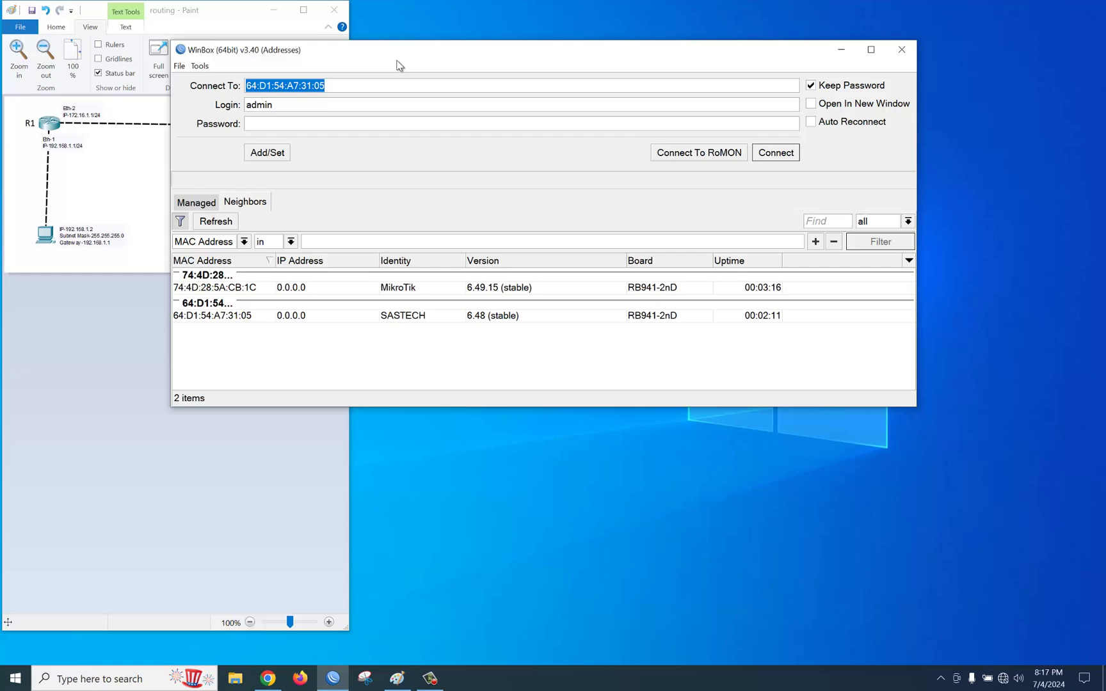
mouse_move(397, 60)
left_mouse_down()
mouse_move(553, 49)
mouse_move(579, 29)
left_mouse_up()
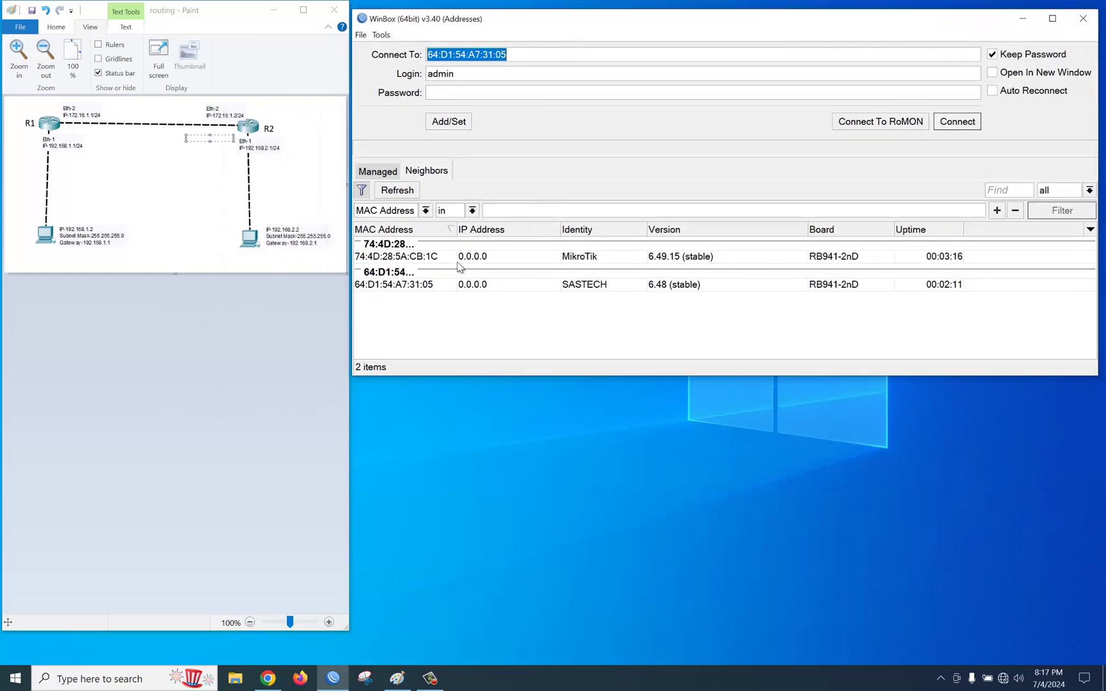
left_click(404, 257)
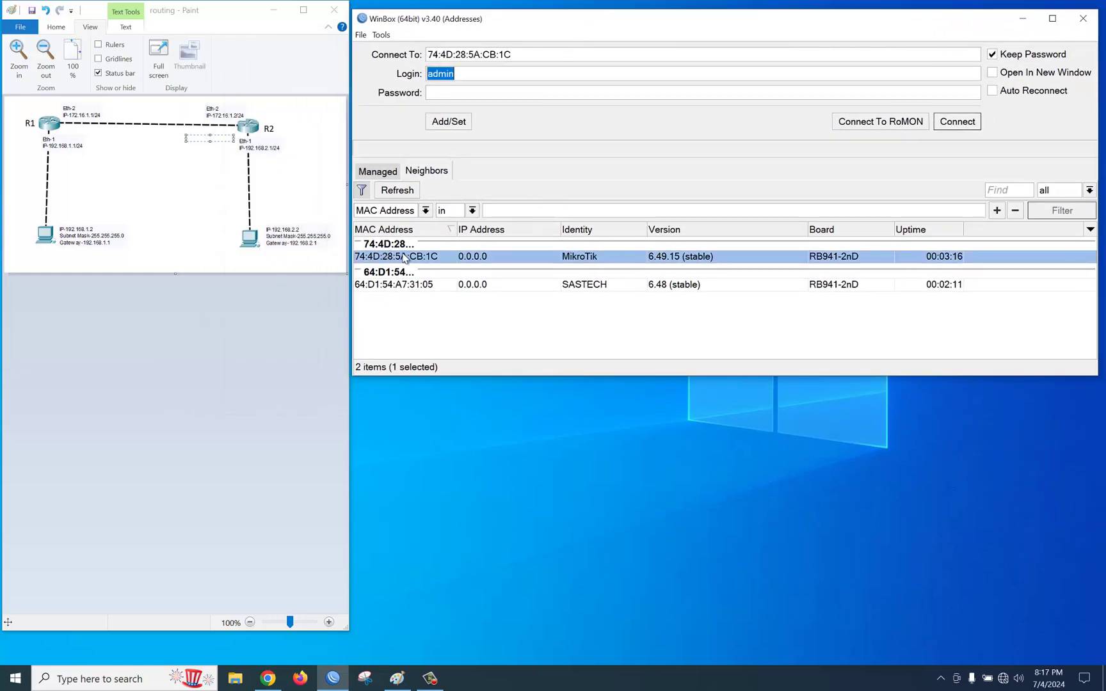
- Connect to the MikroTik router and set its system identity to R1
left_click(957, 123)
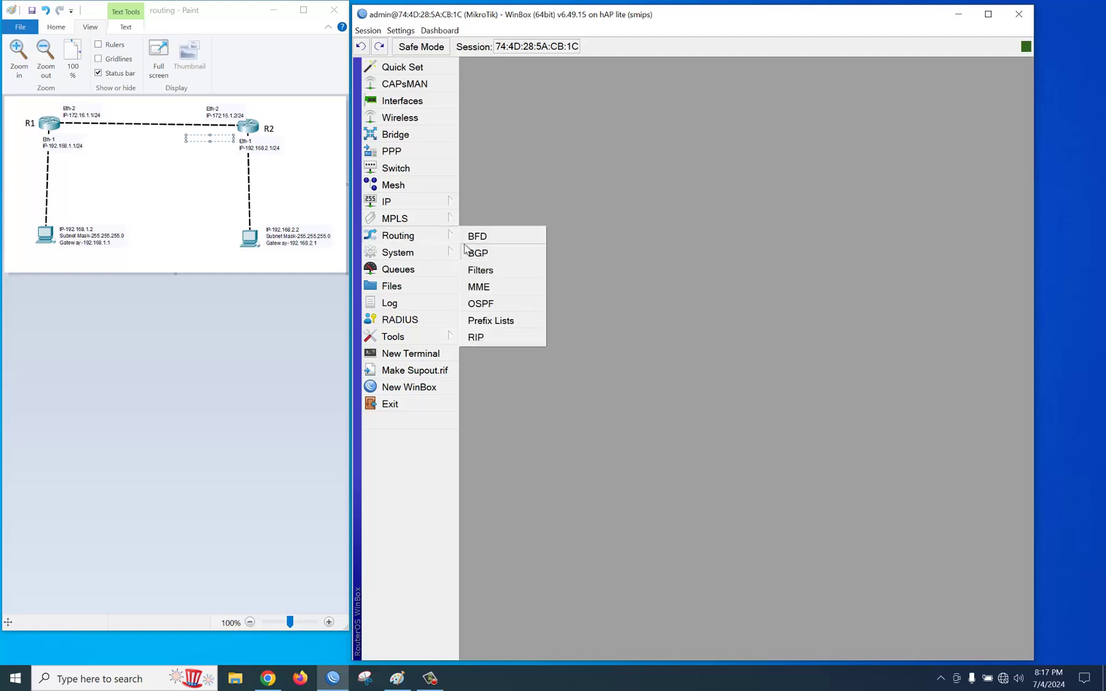
mouse_move(413, 220)
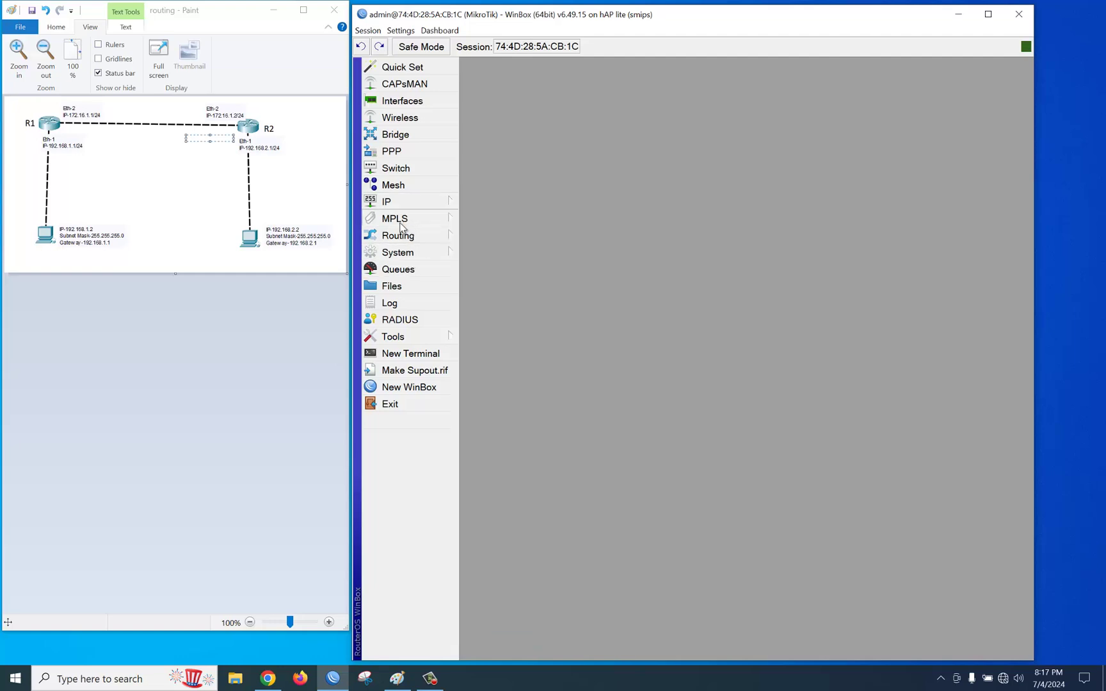
mouse_move(404, 255)
left_click(486, 339)
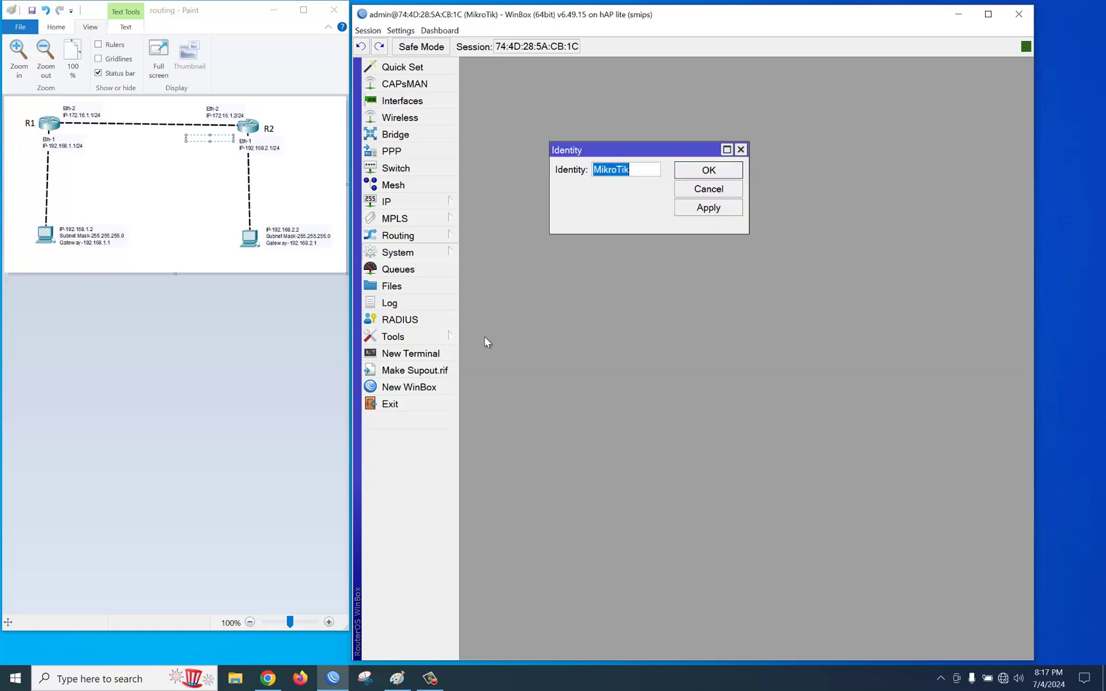
type("R")
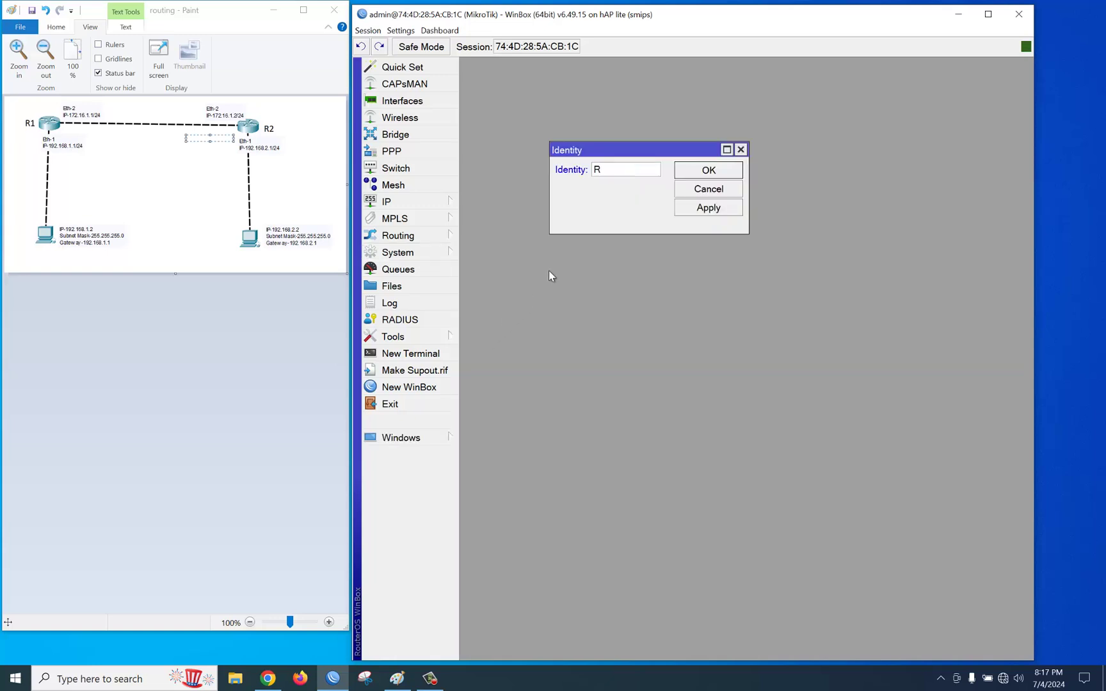
type("1")
left_click(708, 172)
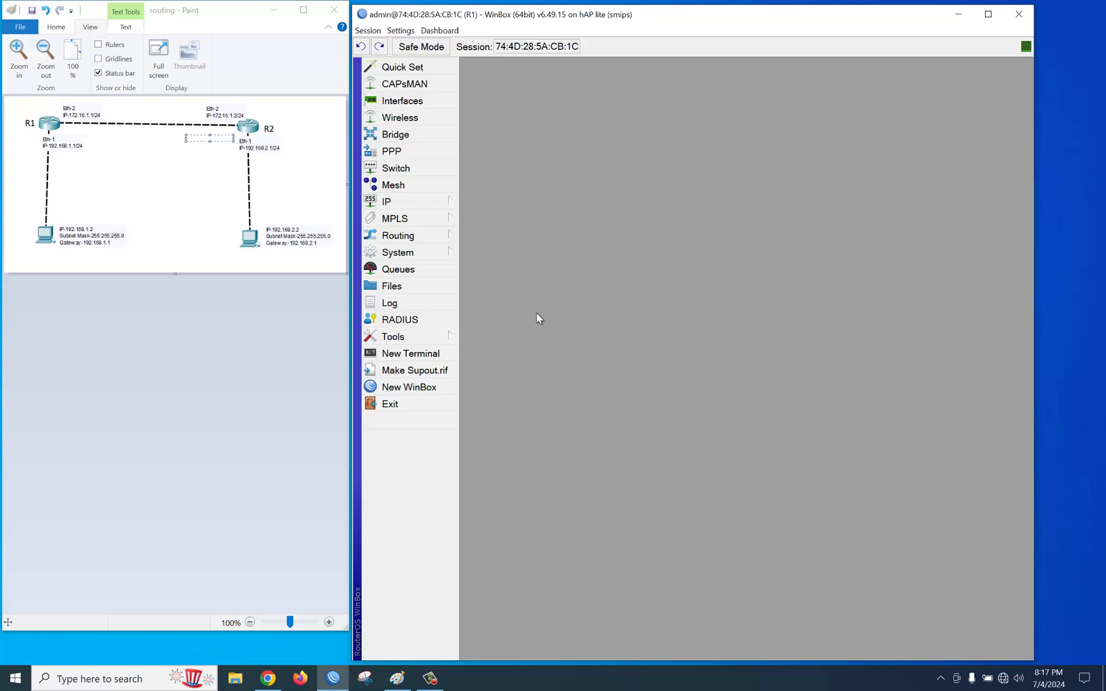
- In a new WinBox, connect to the SASTECH router 64:D1:54:A7:31:05 and set its identity to R2
left_click(422, 387)
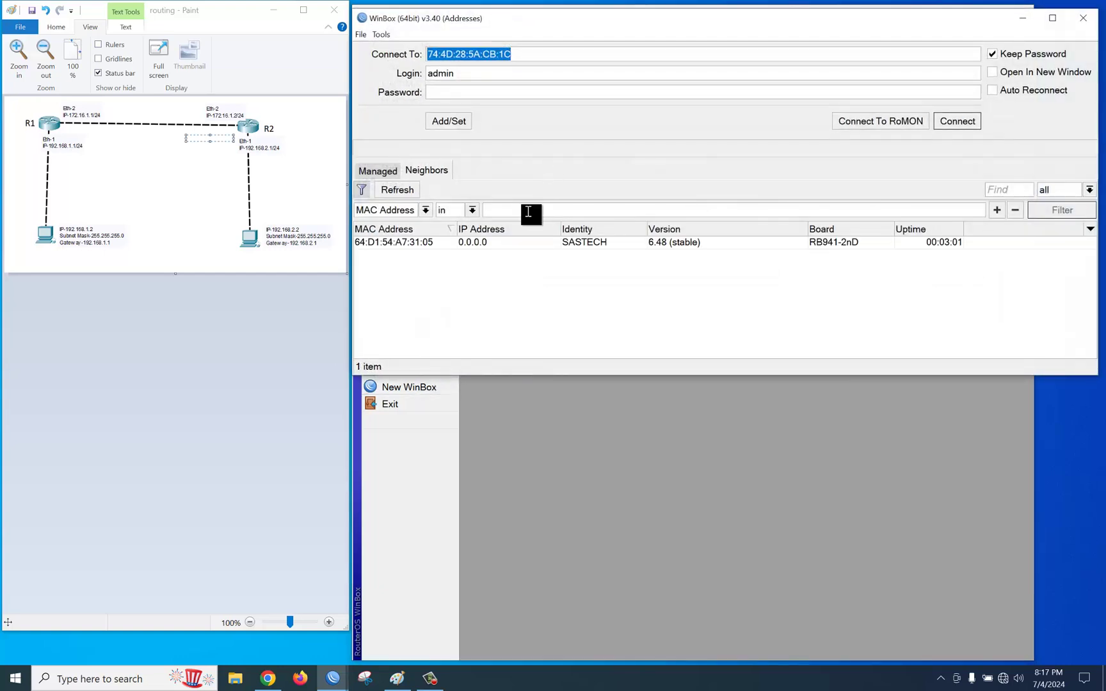
left_click(421, 288)
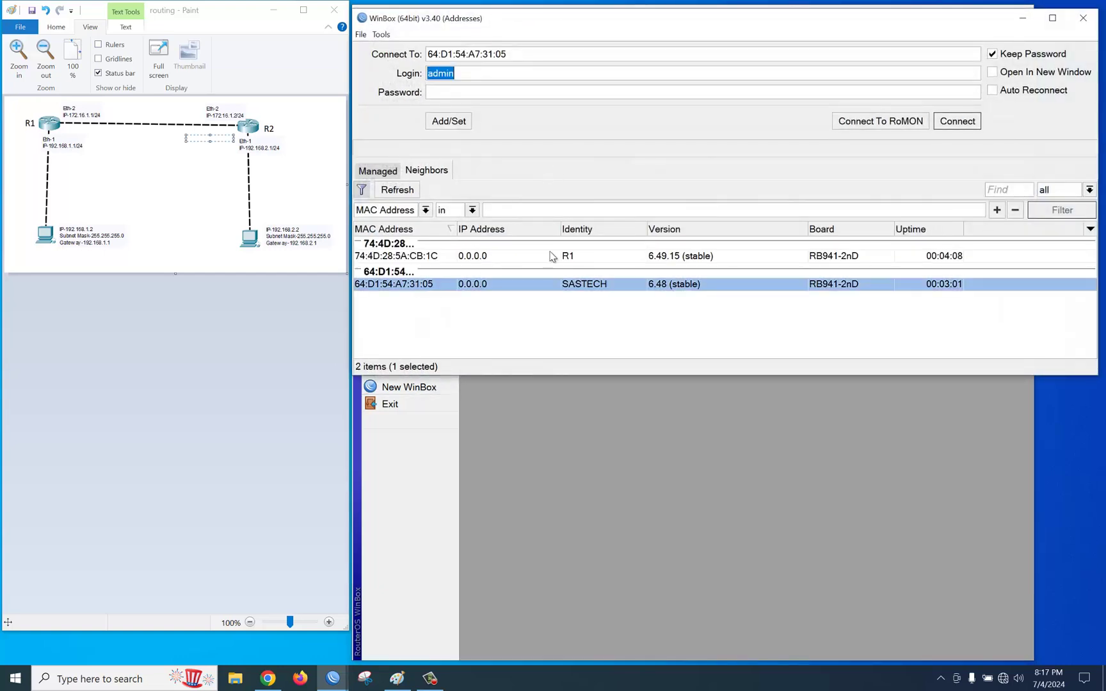
left_click(963, 125)
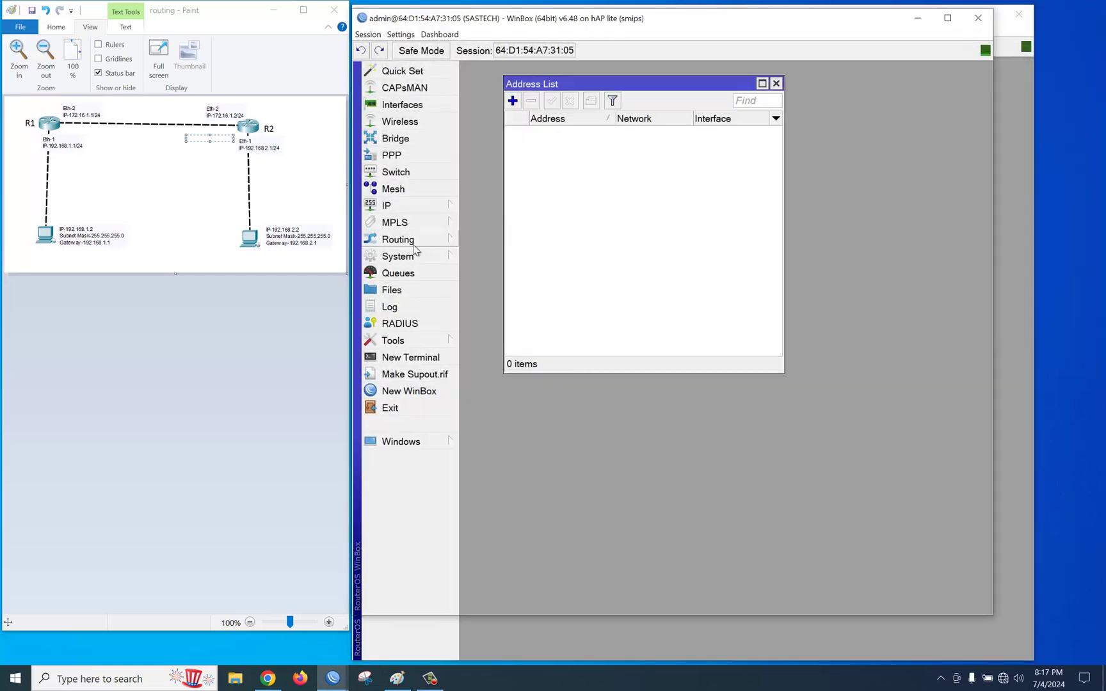
left_click(414, 257)
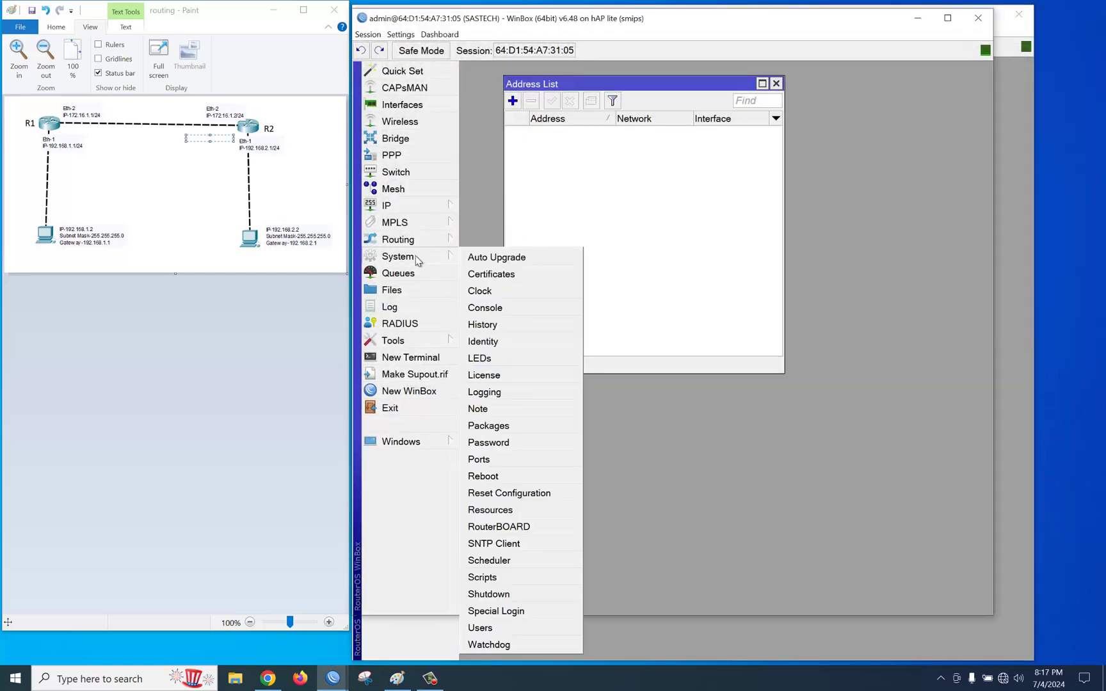
left_click(495, 341)
type("r")
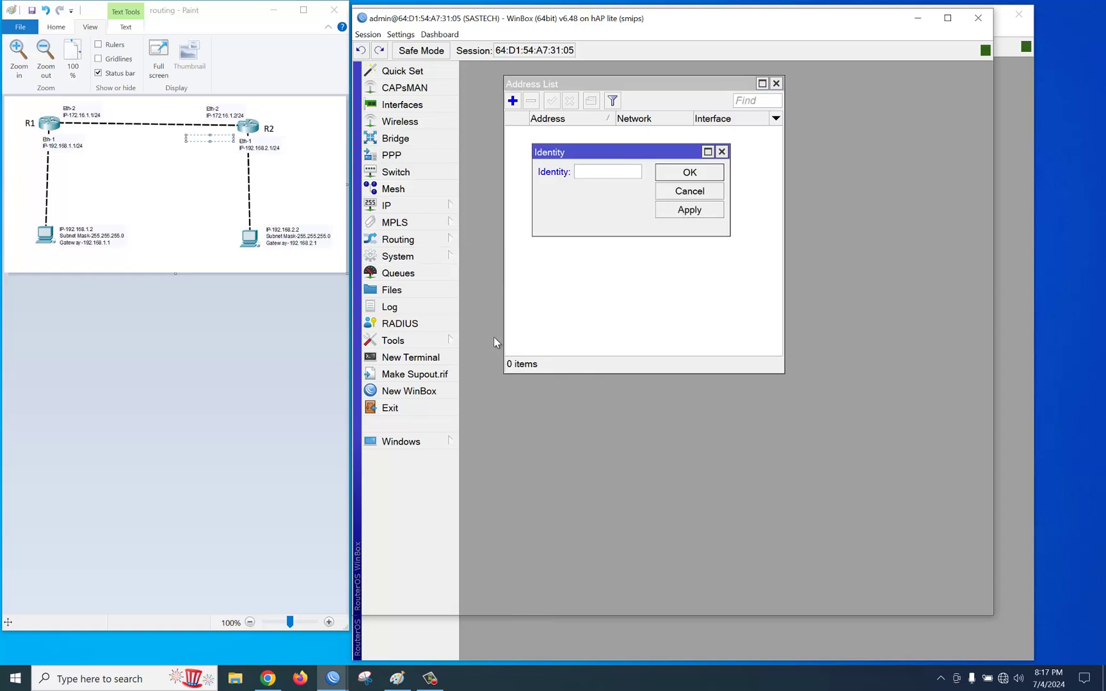
type("2")
left_click(689, 175)
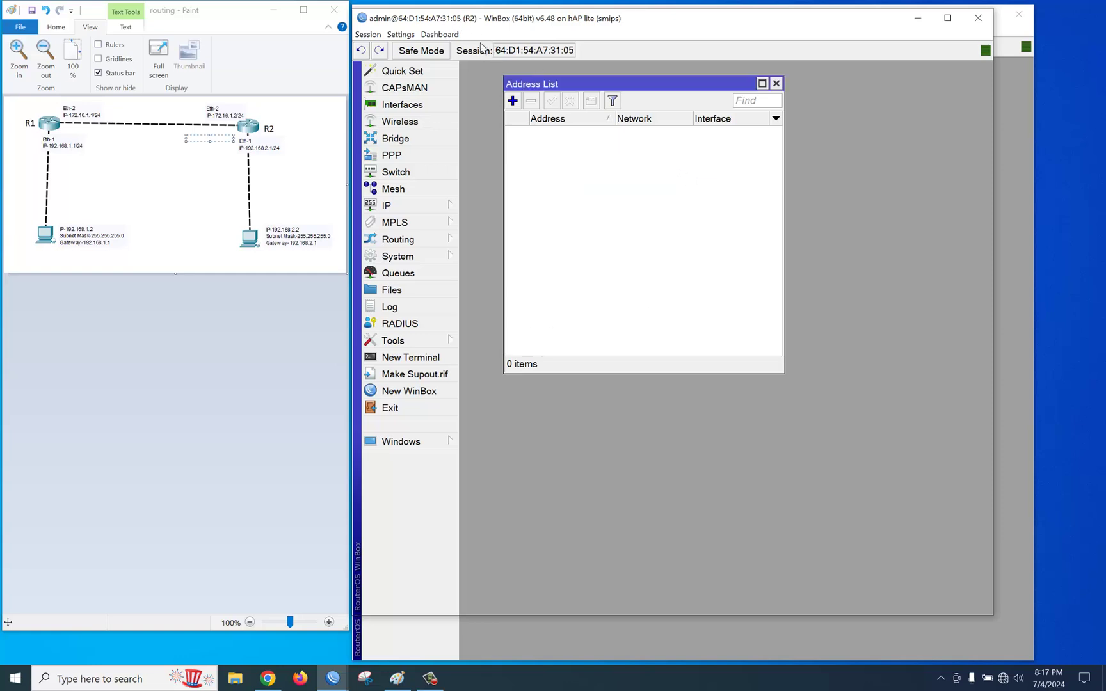
- With R2's window moved aside, add a new bridge named bridge1 on R1
left_click_drag(444, 22, 720, 136)
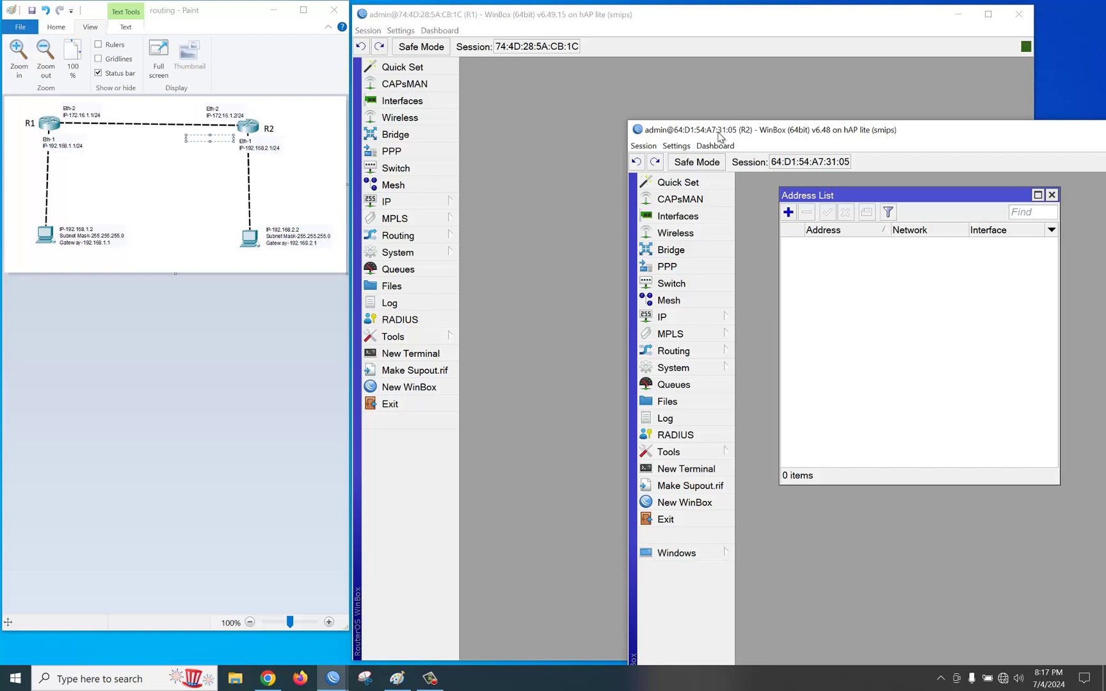
left_click(393, 135)
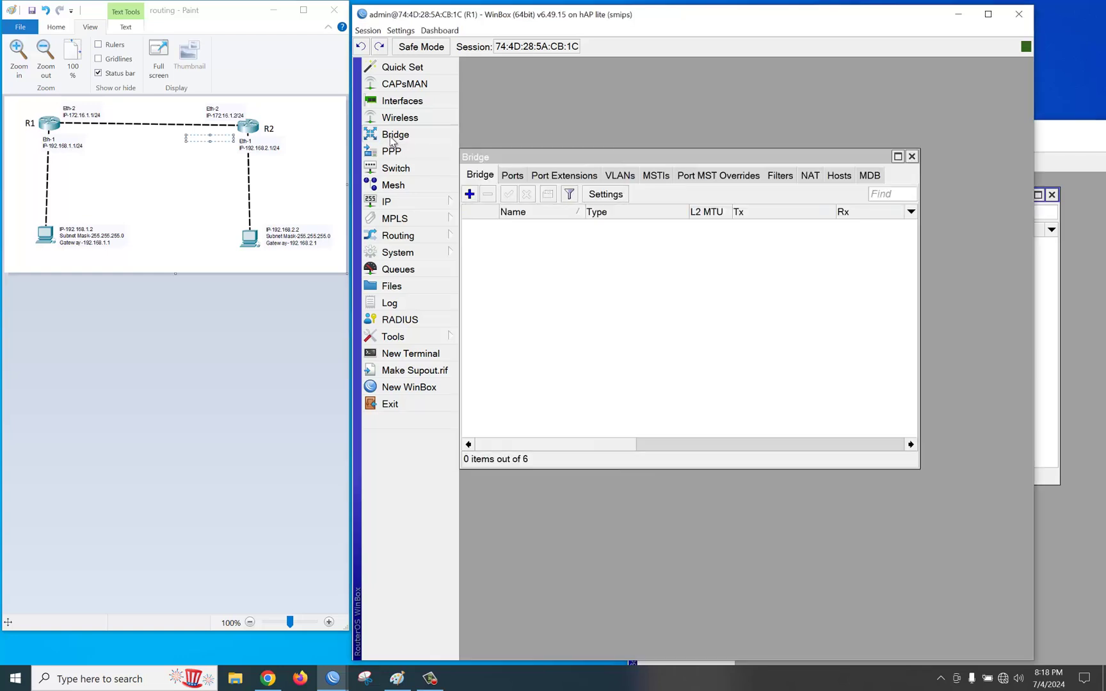
left_click(469, 194)
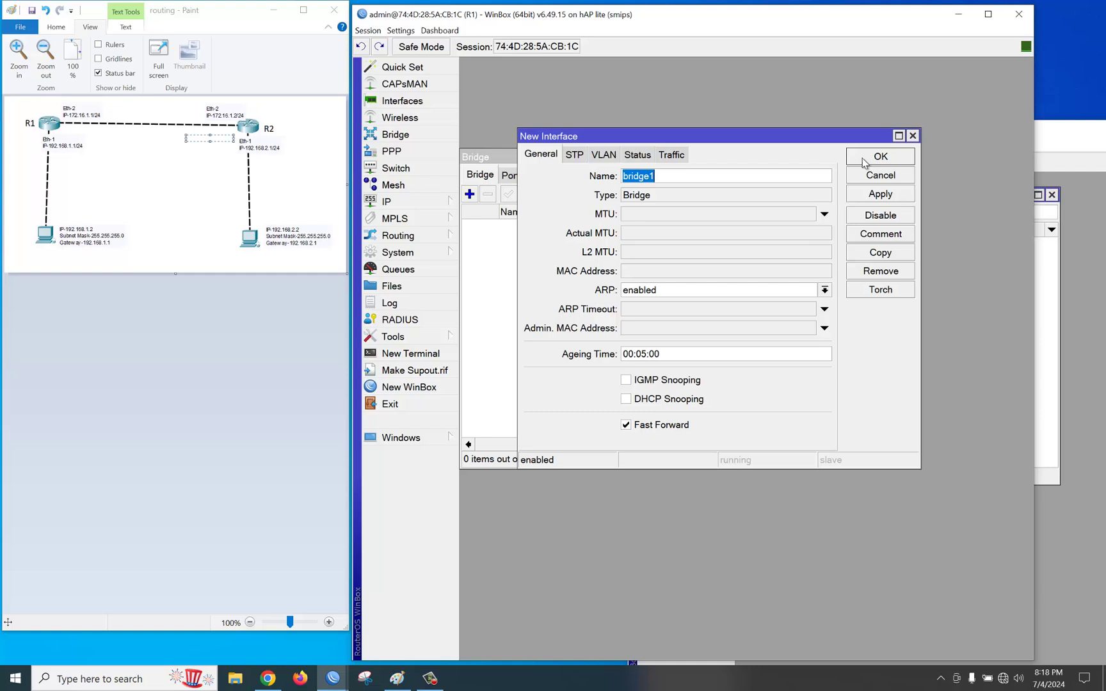
left_click(881, 157)
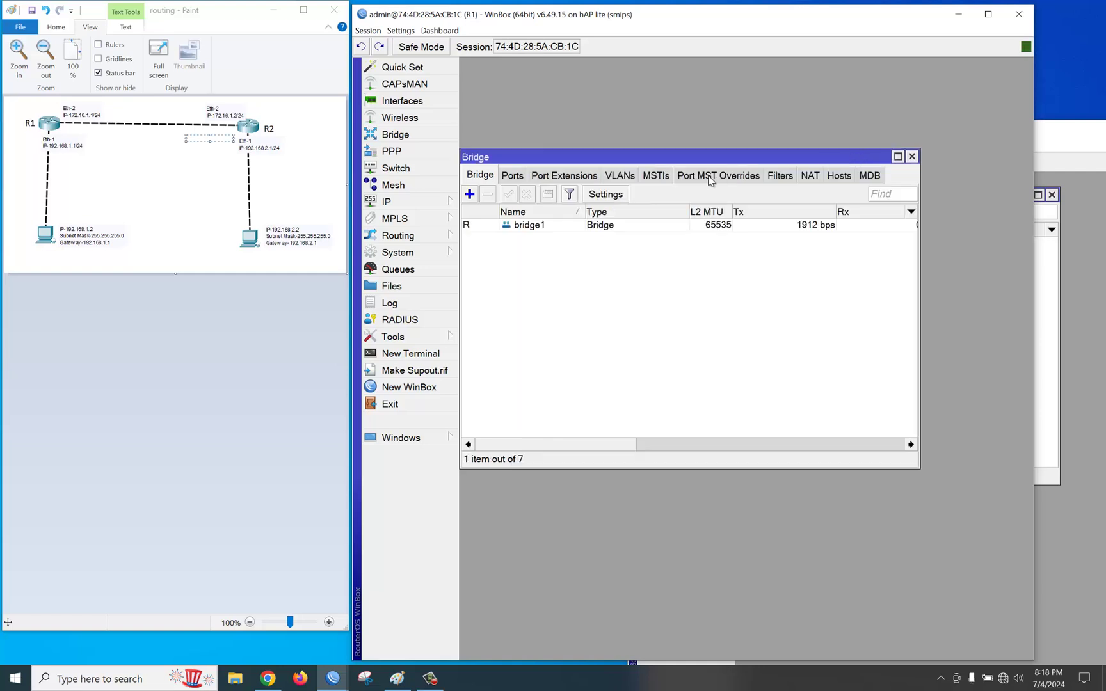
- On R1, add address 172.16.1.1/24 on ether2, then begin entering 192.168.1.1/24
left_click(422, 205)
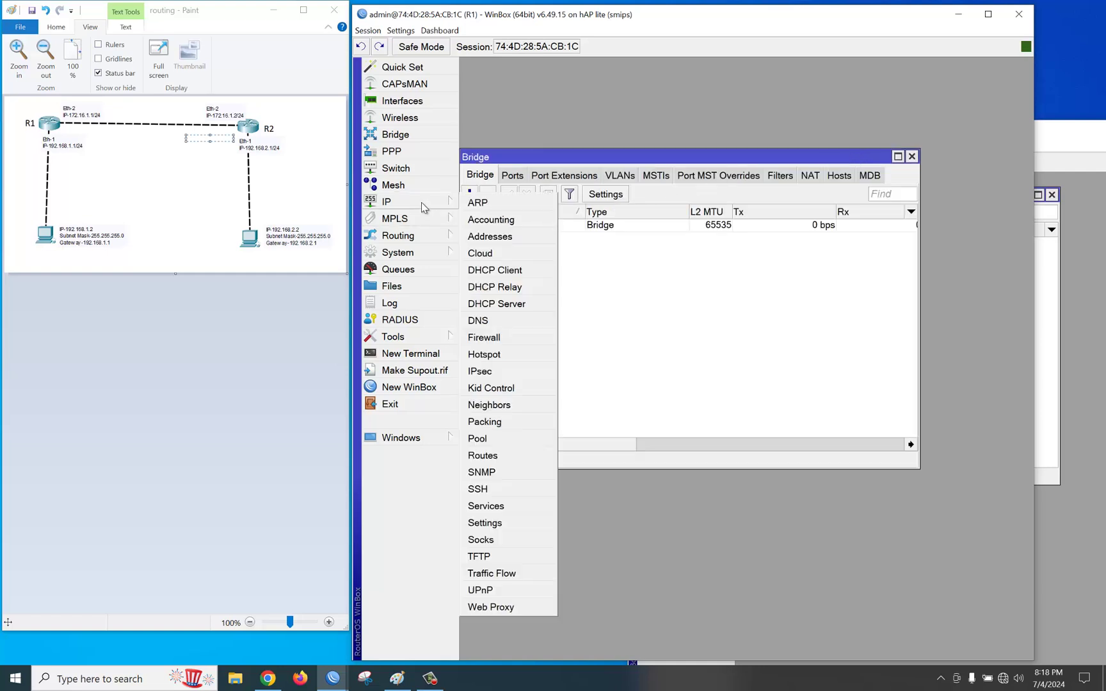
left_click(501, 239)
left_click_drag(694, 87, 684, 235)
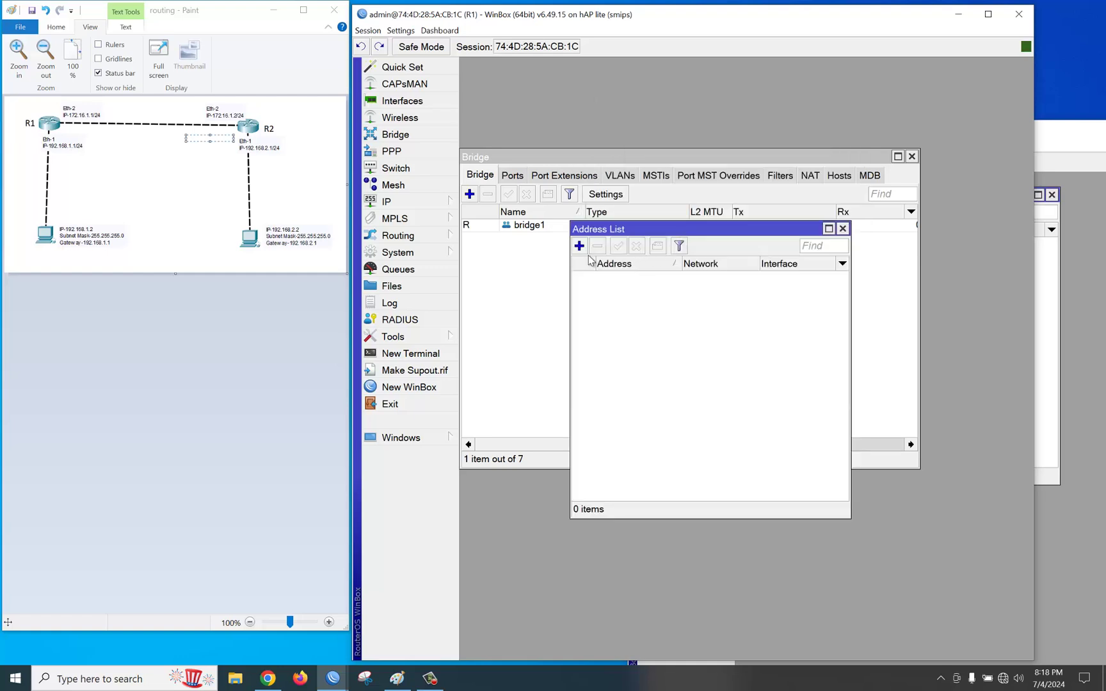
left_click(580, 246)
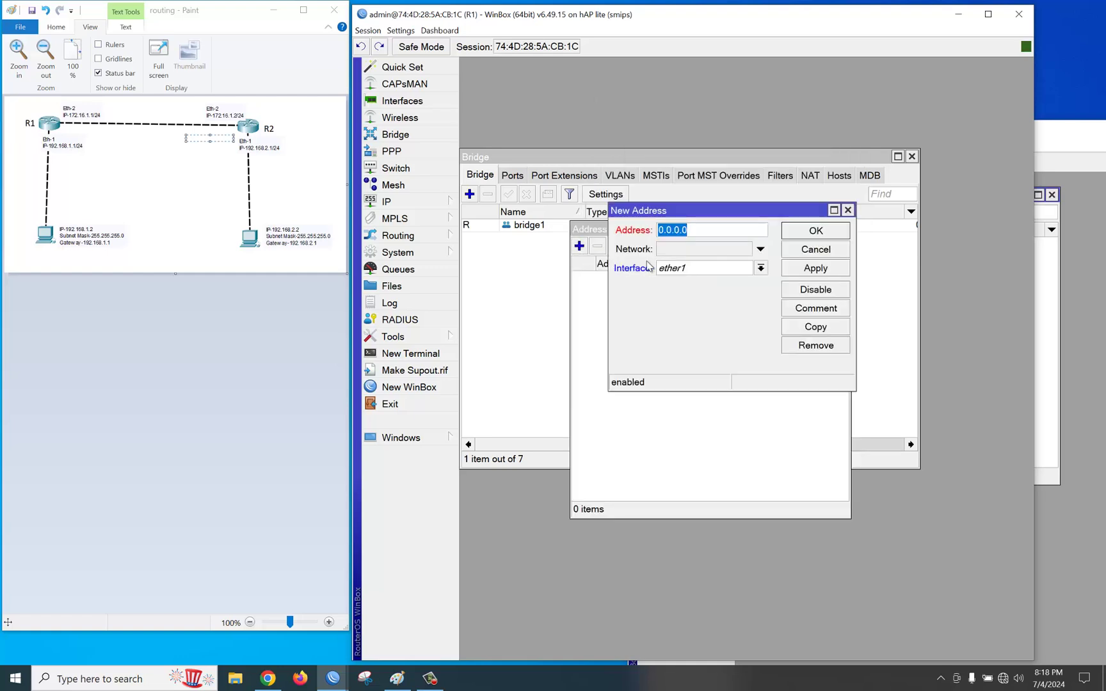
type("172.16.1.1/24")
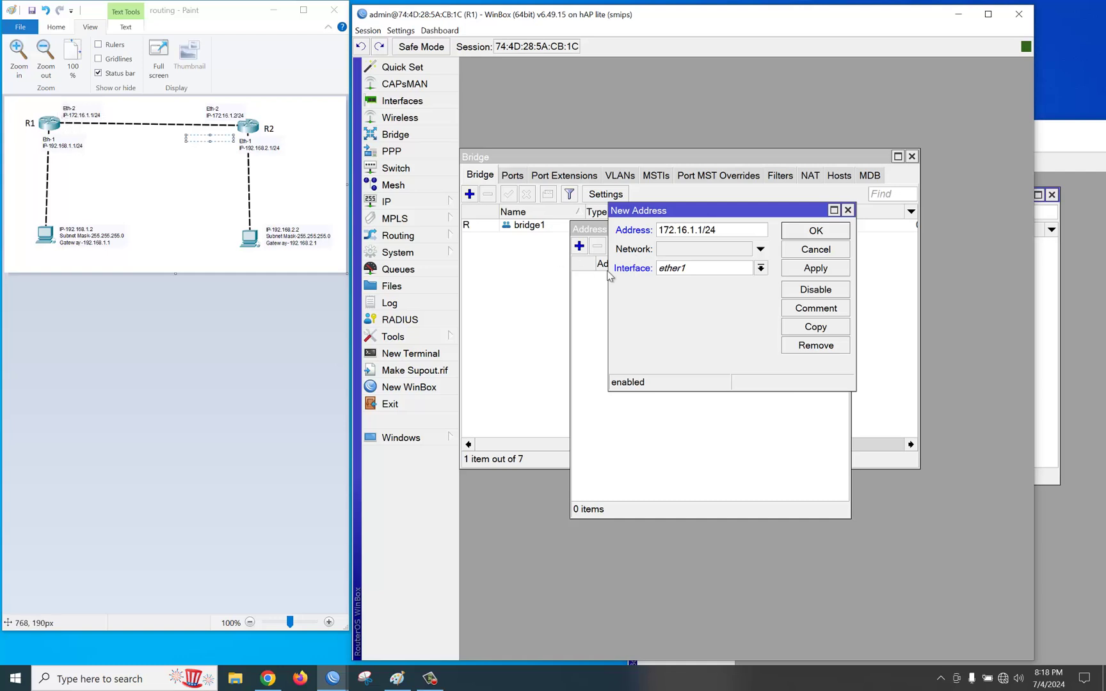
left_click(677, 269)
left_click(689, 306)
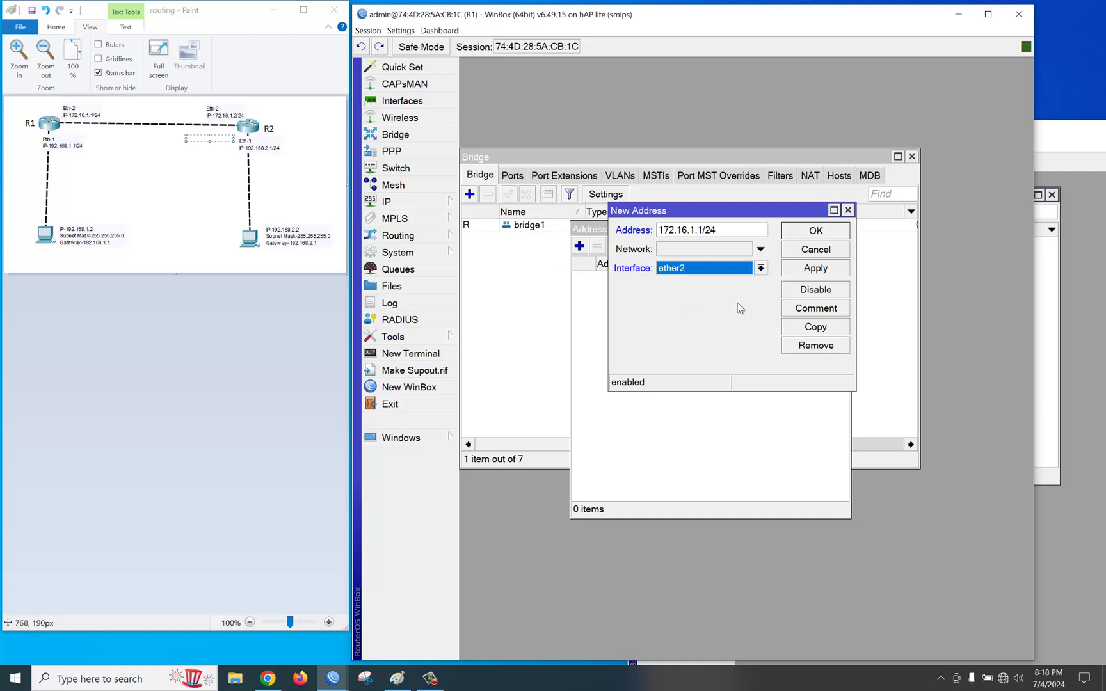
left_click(813, 231)
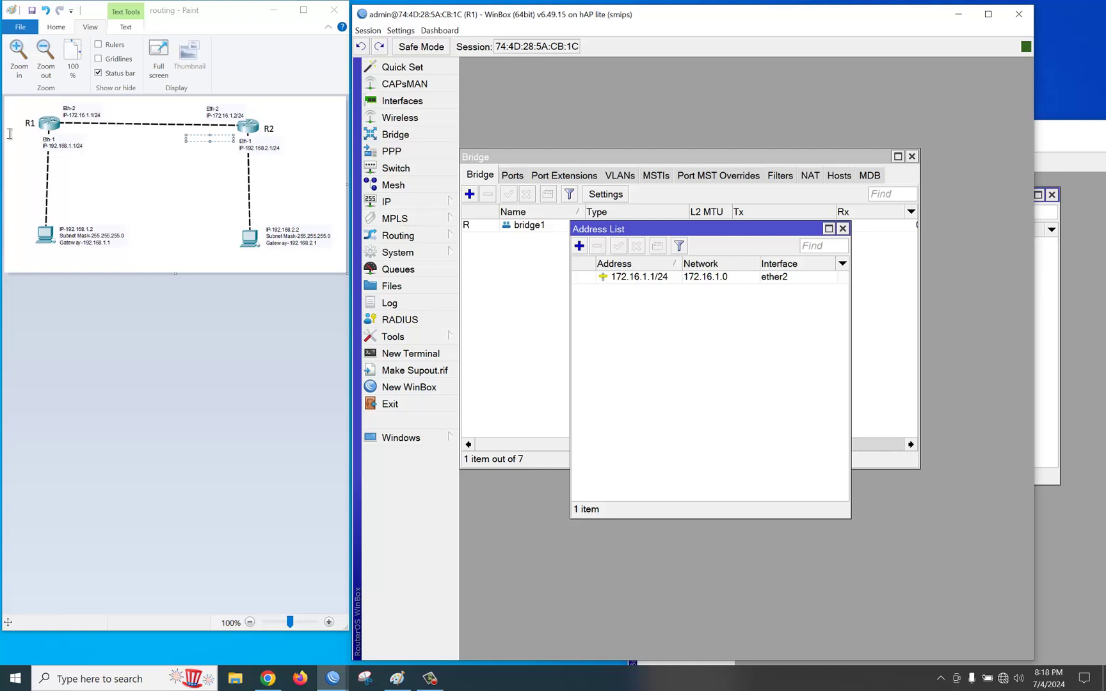
left_click(578, 246)
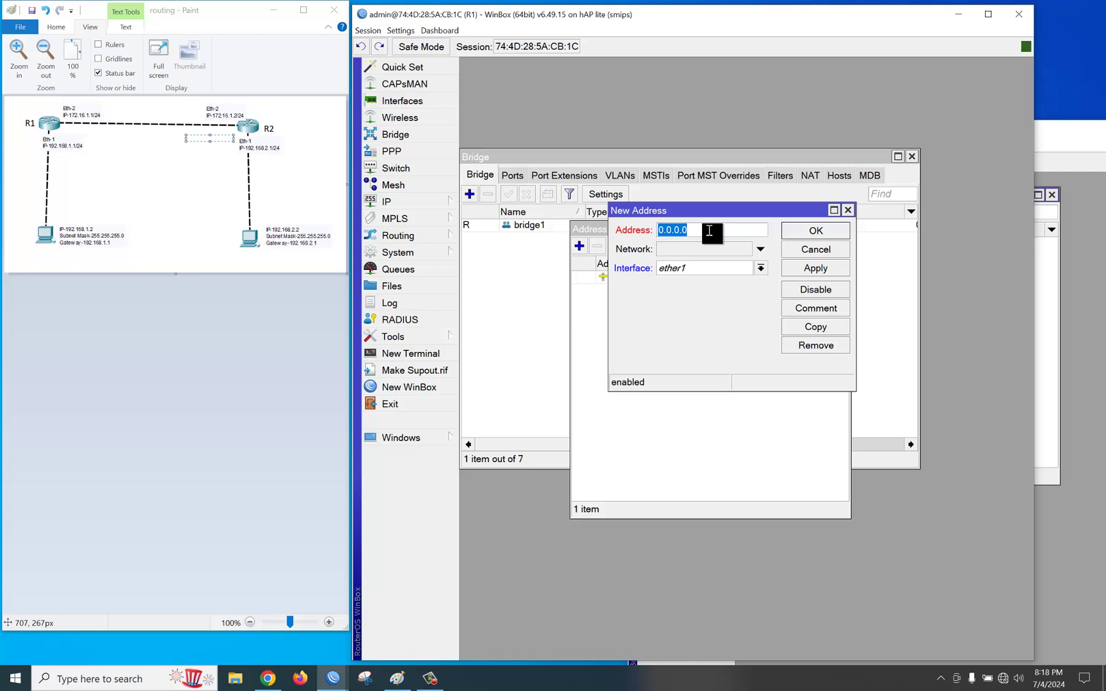
type("1")
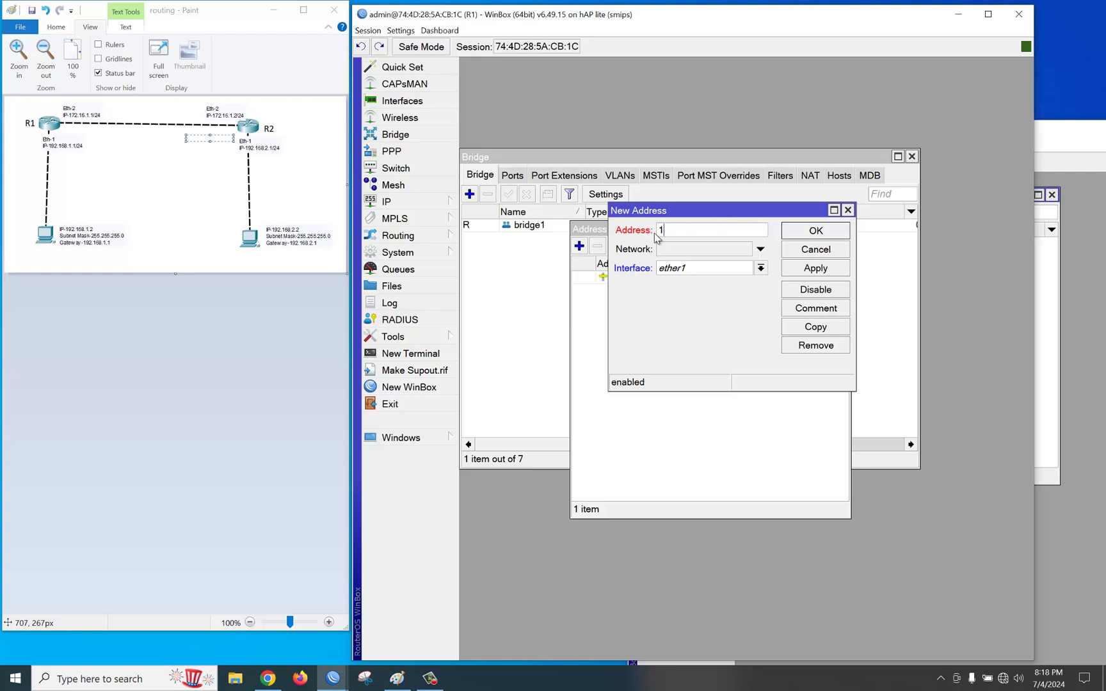
type("92.168.1.1/24")
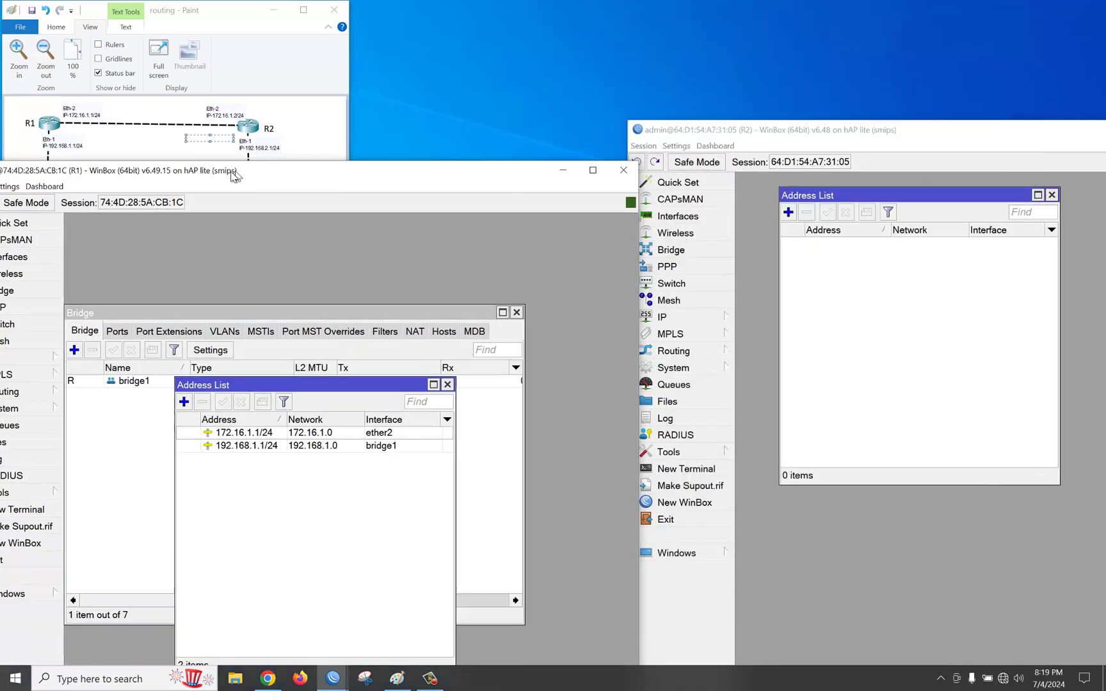
- Bring R2's window beside R1 and add bridge1 on R2
left_click_drag(234, 176, 211, 225)
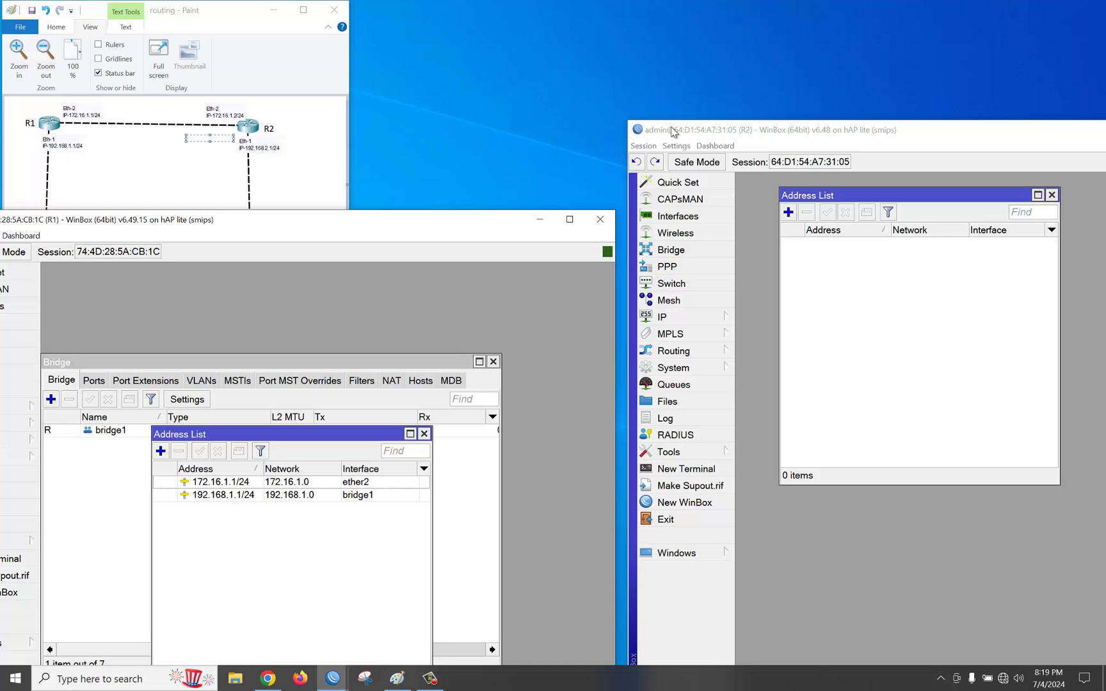
left_click_drag(699, 132, 546, 33)
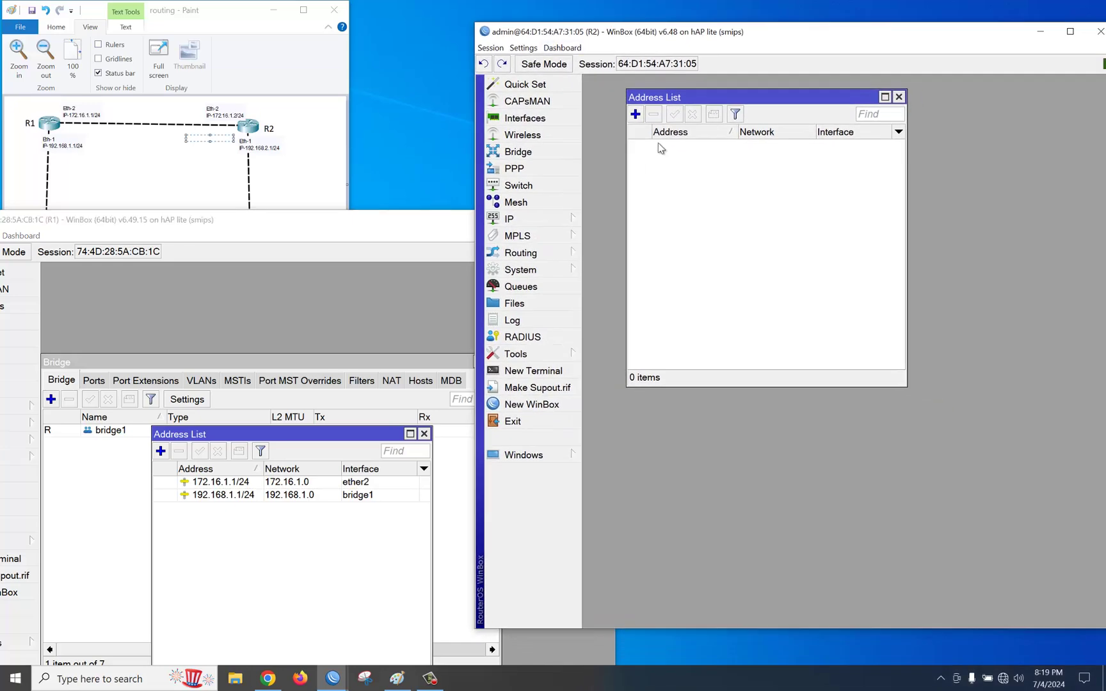
left_click(536, 158)
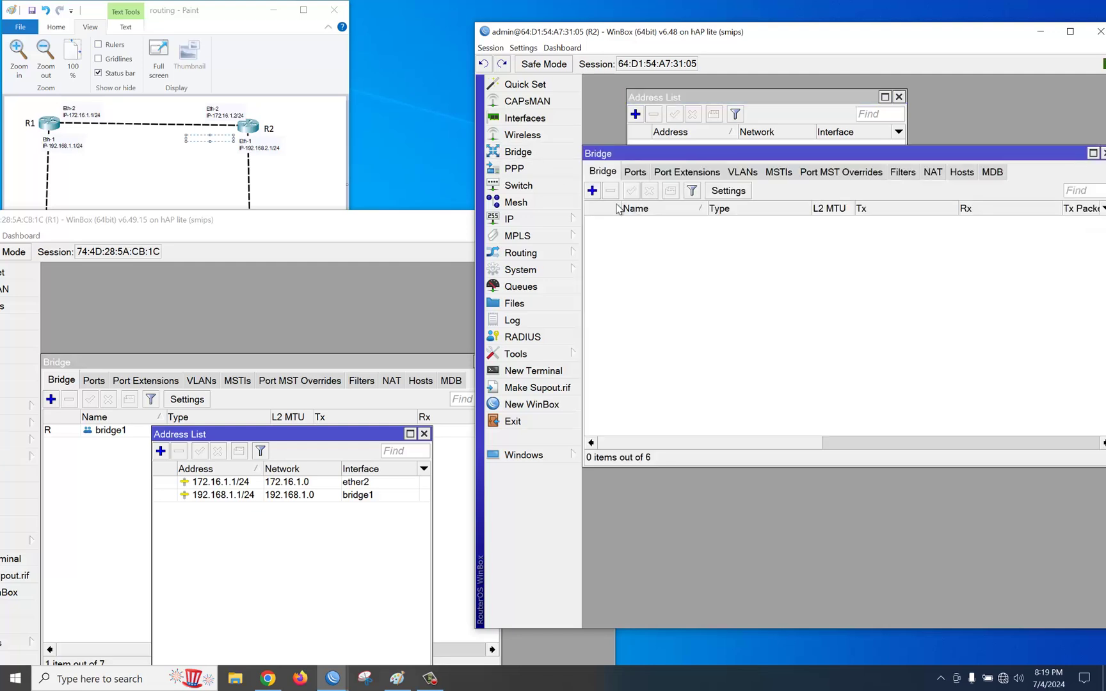
left_click(598, 194)
left_click(912, 146)
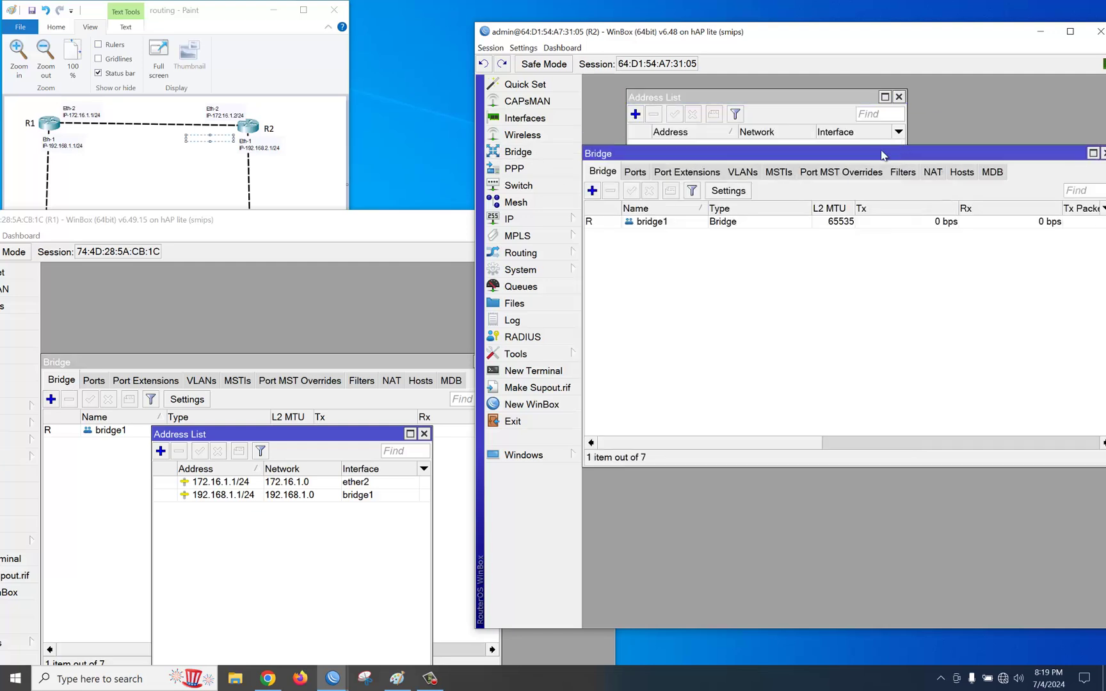
- Add address 192.168.2.1/24 on bridge1 in R2's address list
left_click(899, 97)
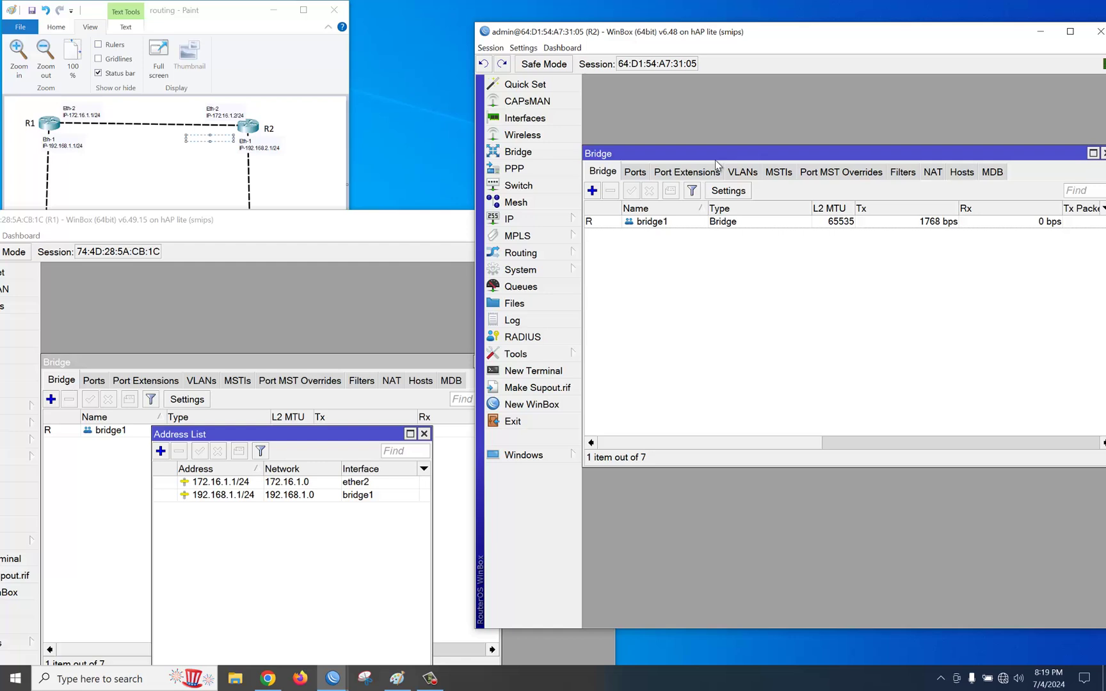
left_click(520, 222)
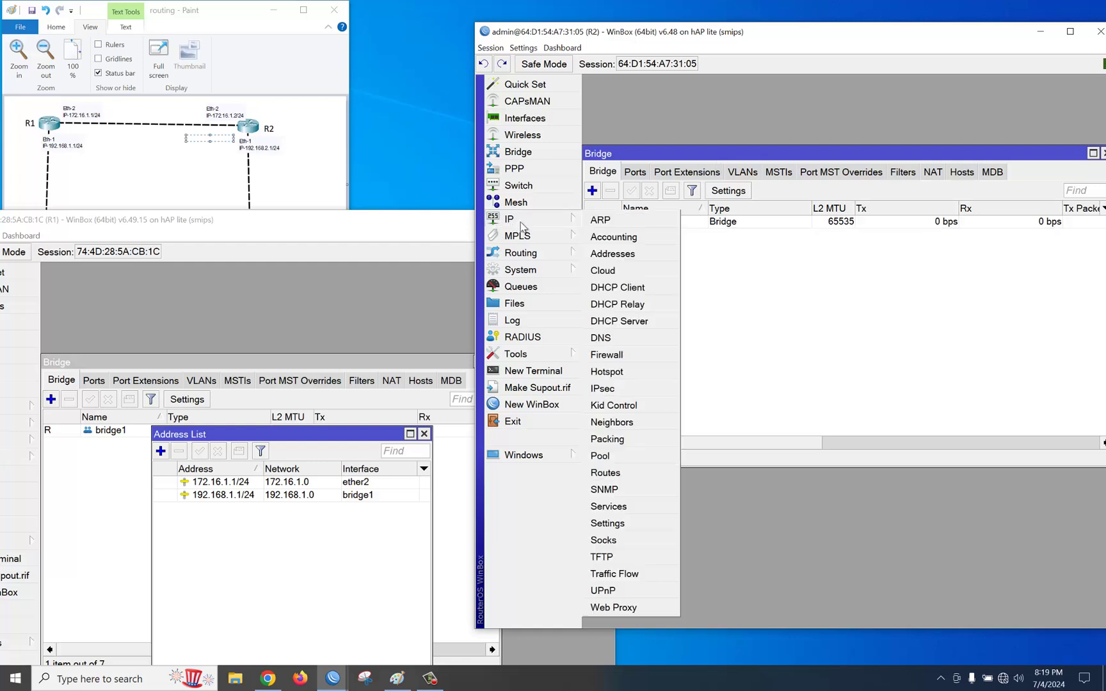
left_click(613, 254)
left_click(635, 114)
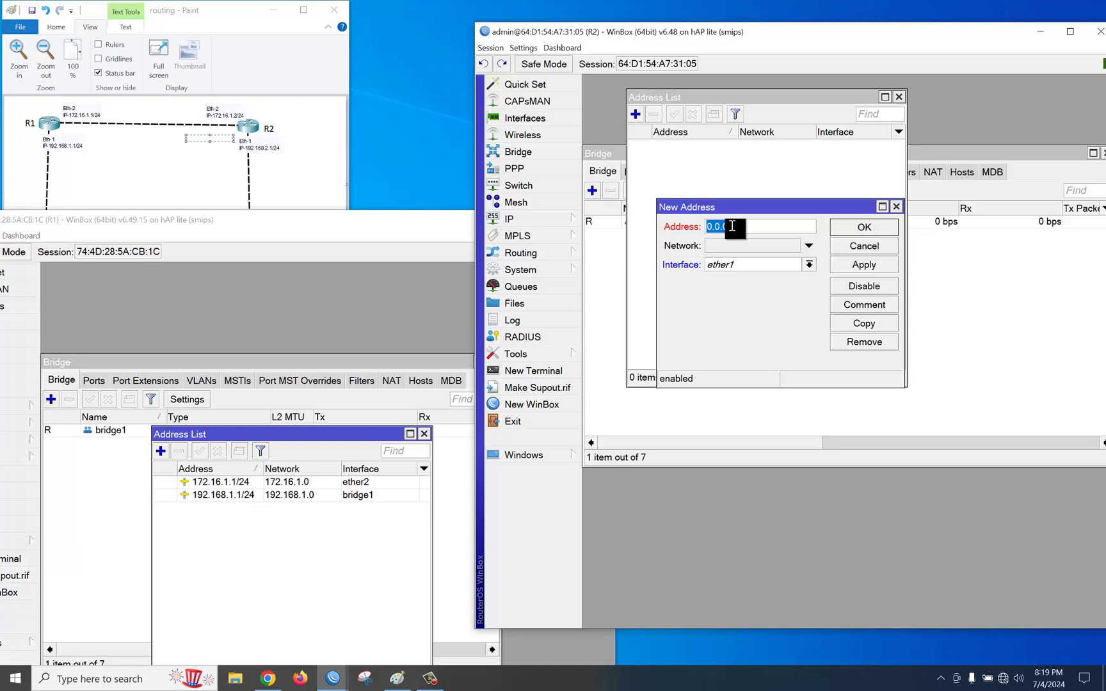
type("192.168.2.1/24")
left_click(759, 265)
left_click(758, 280)
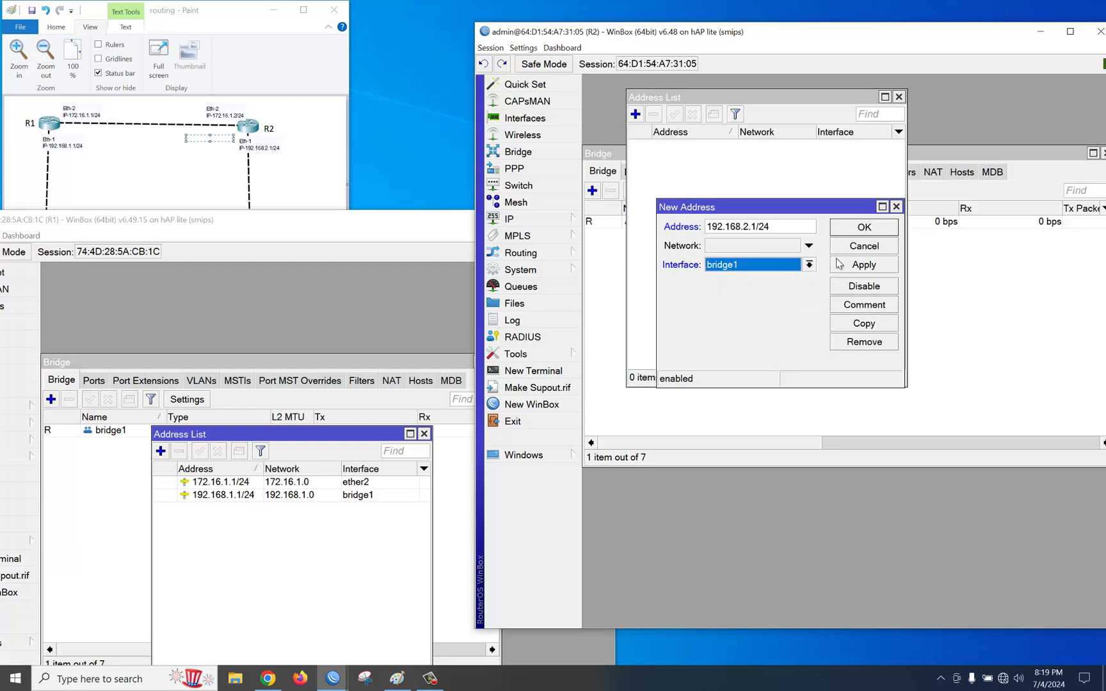
left_click(858, 230)
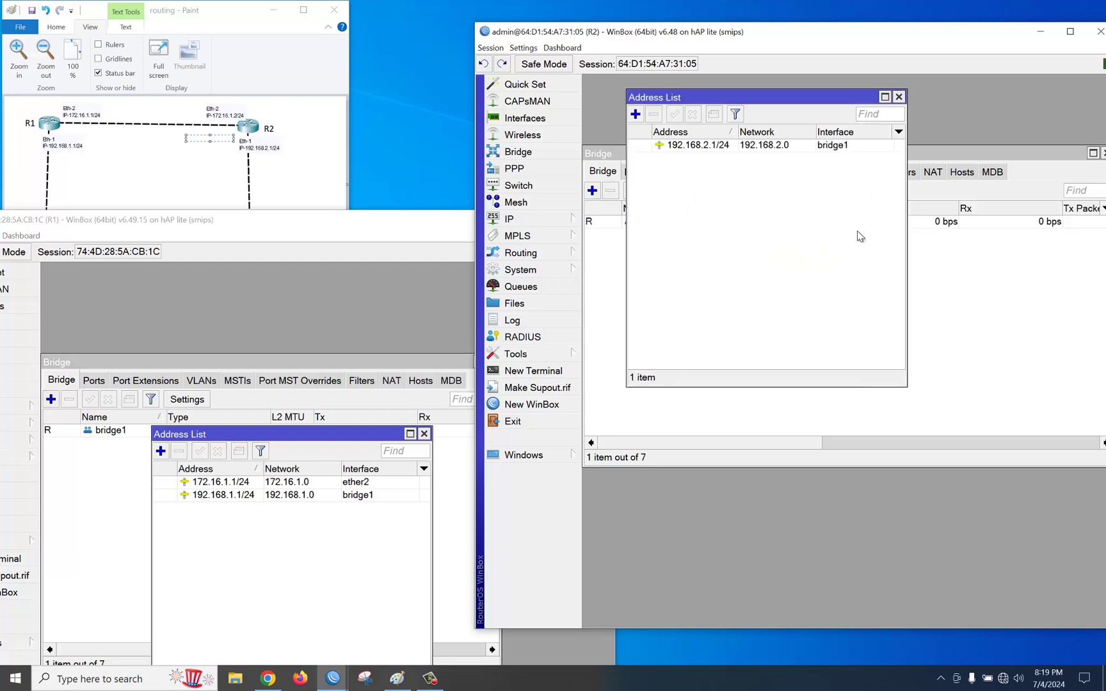
- Add address 172.16.1.2/24 on ether2 on R2
left_click(636, 114)
type("172.1")
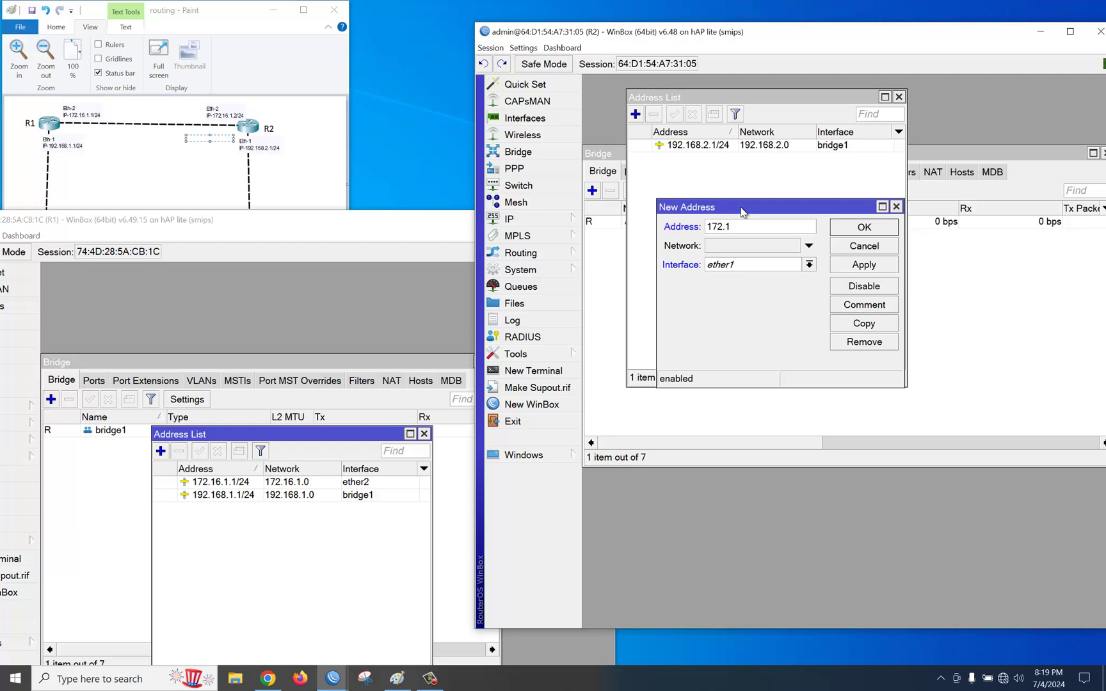
type("6.1.2/24")
left_click(809, 265)
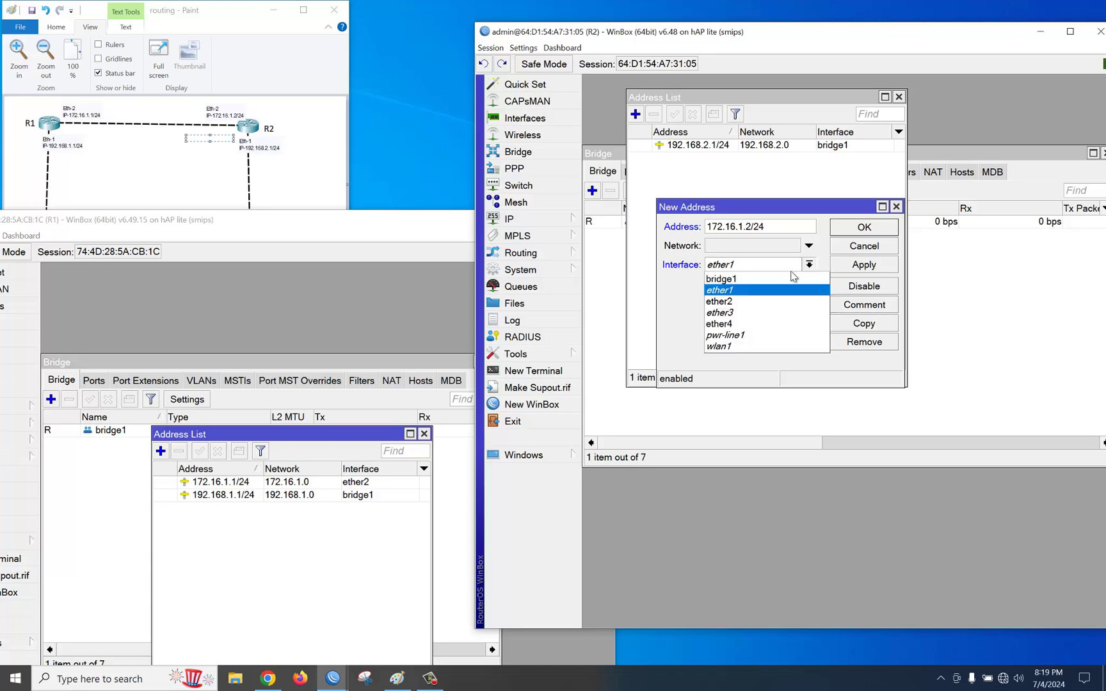
left_click(748, 294)
left_click(861, 238)
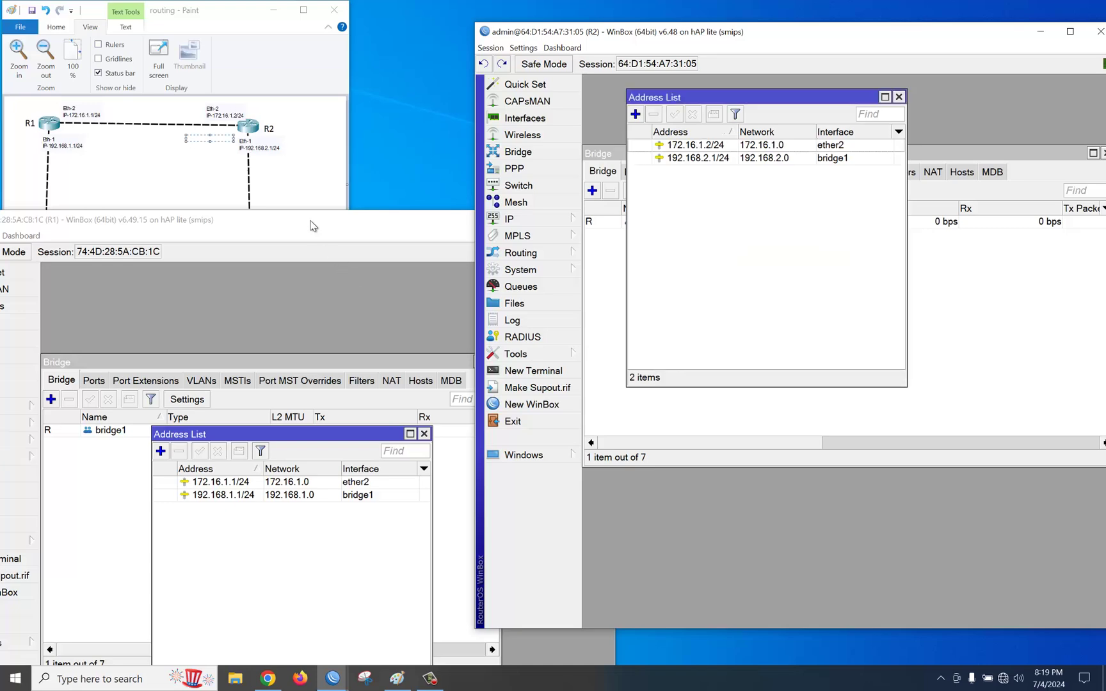
left_click_drag(312, 221, 393, 170)
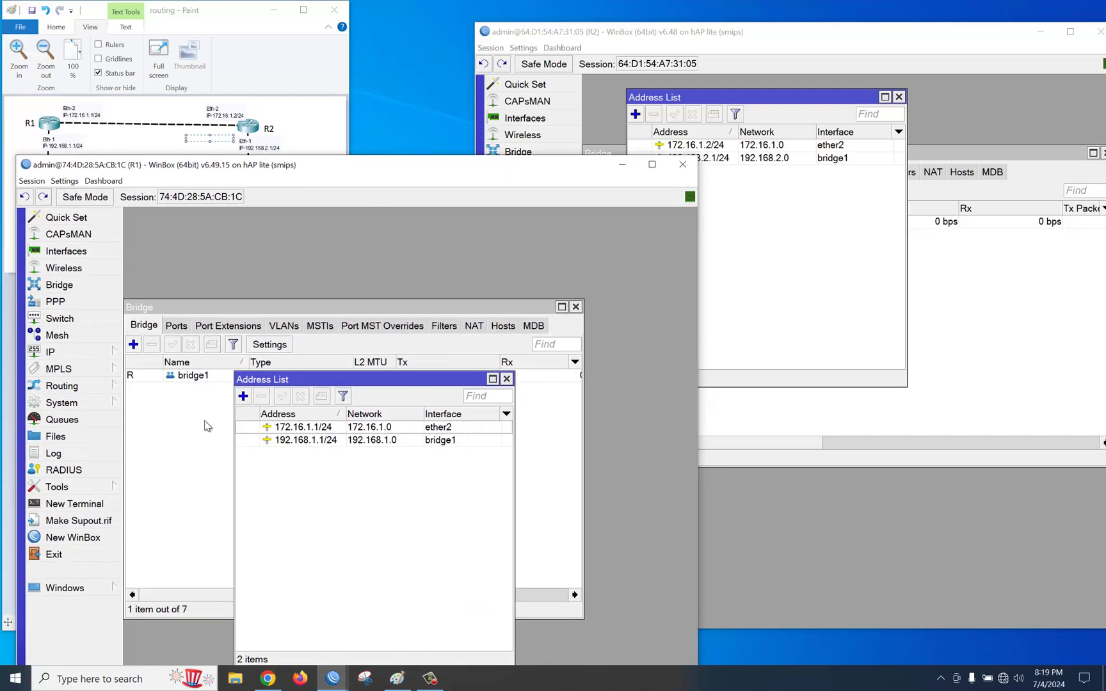
- In a new R1 terminal, set and confirm the new admin password, then ping 192.168.2.1
left_click(92, 508)
type("*****")
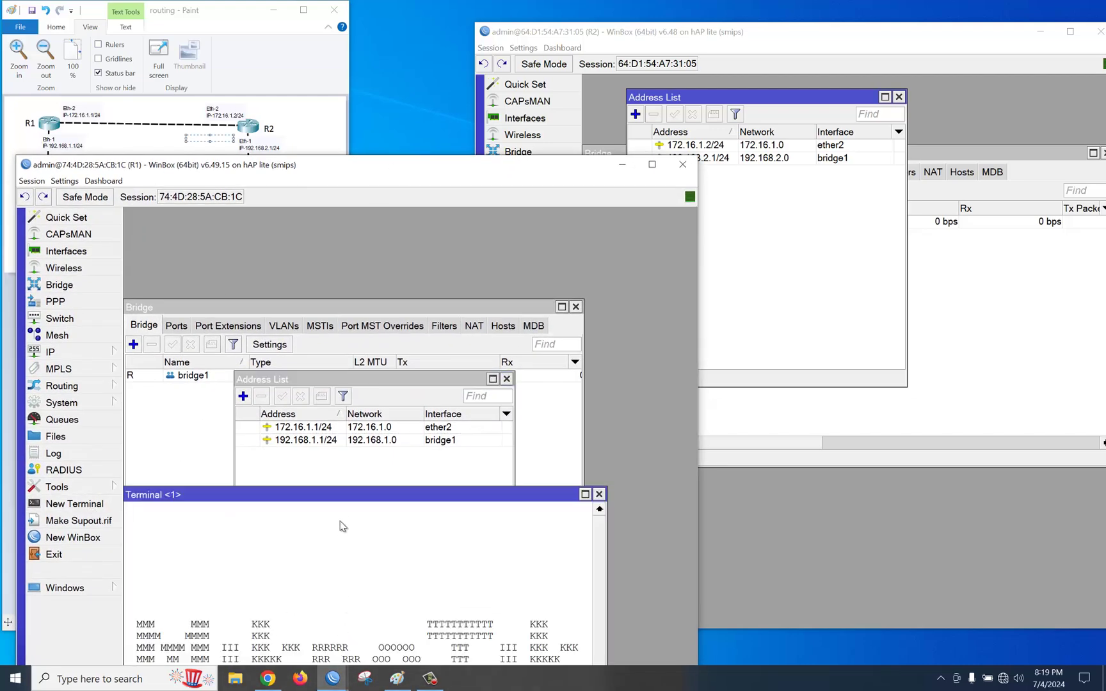
type("*")
key("Return")
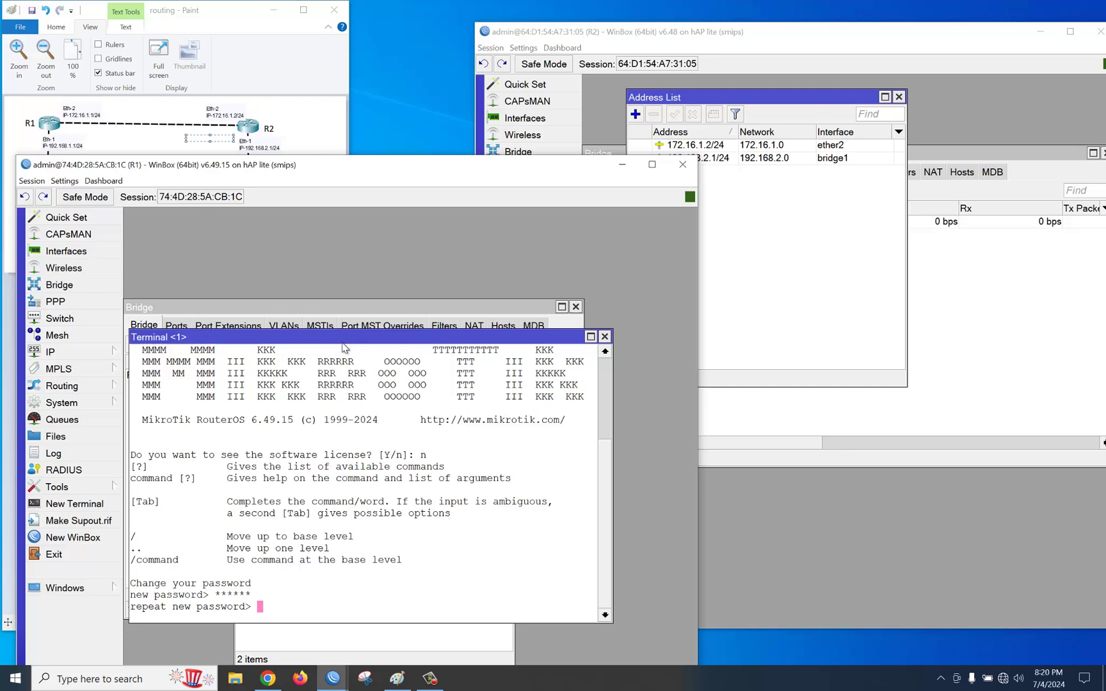
type("*****")
key("Return")
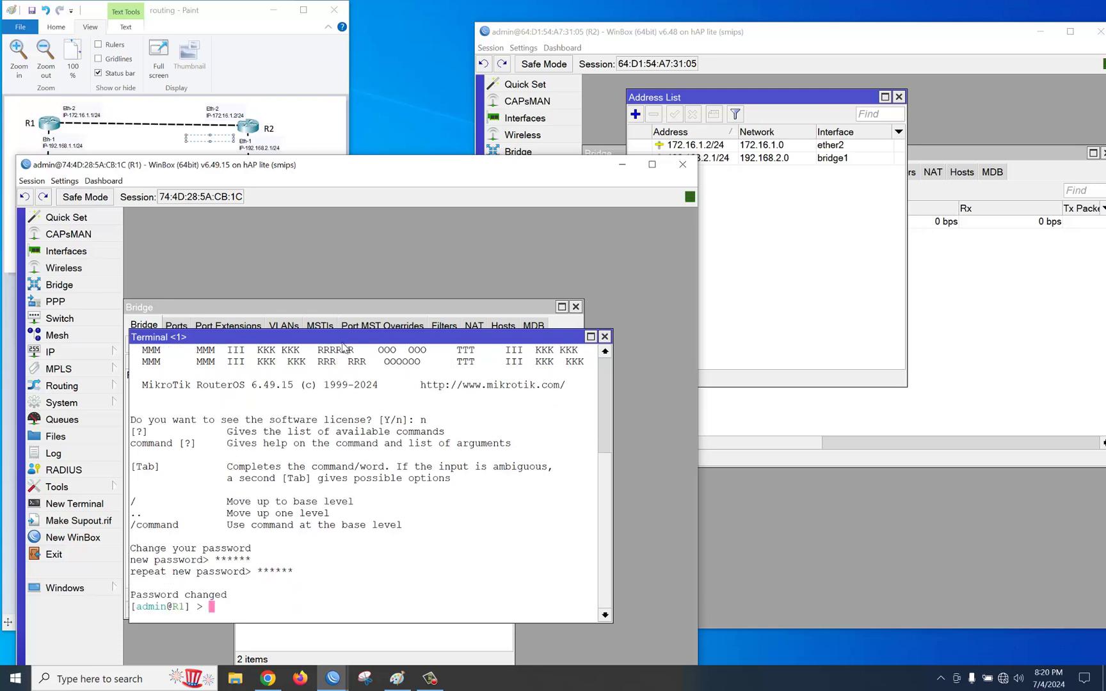
type("ping 192.168.2.1")
key("Return")
- Ping 192.168.1.1 from a new terminal on R2, then bring up the Paint diagram
left_click(757, 36)
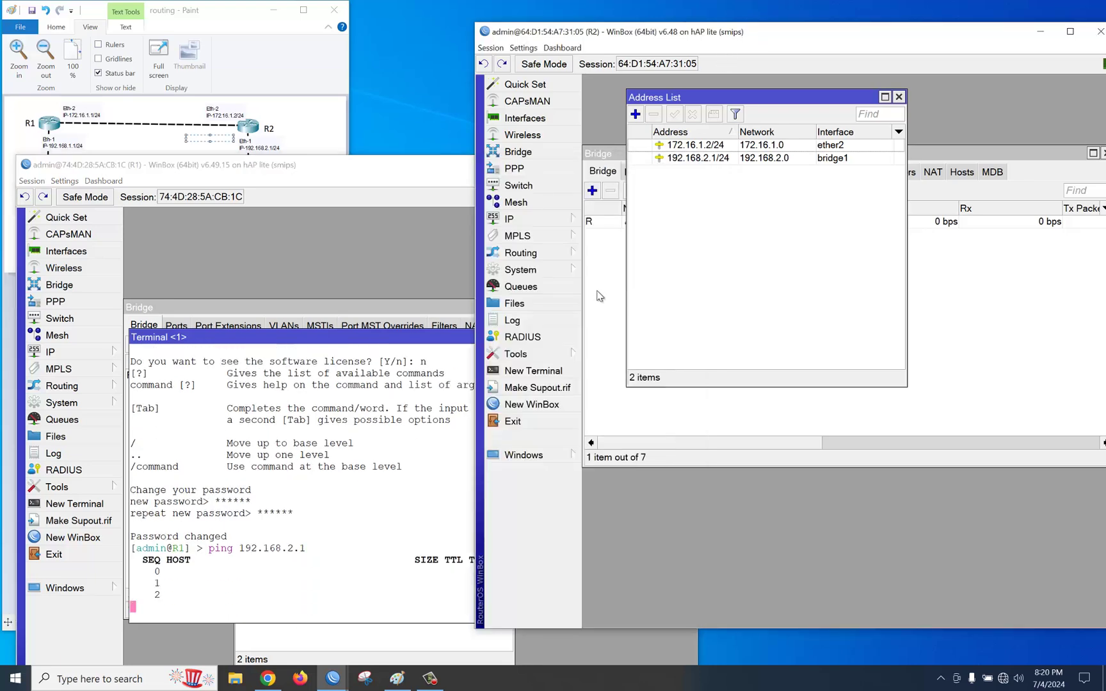
left_click(541, 373)
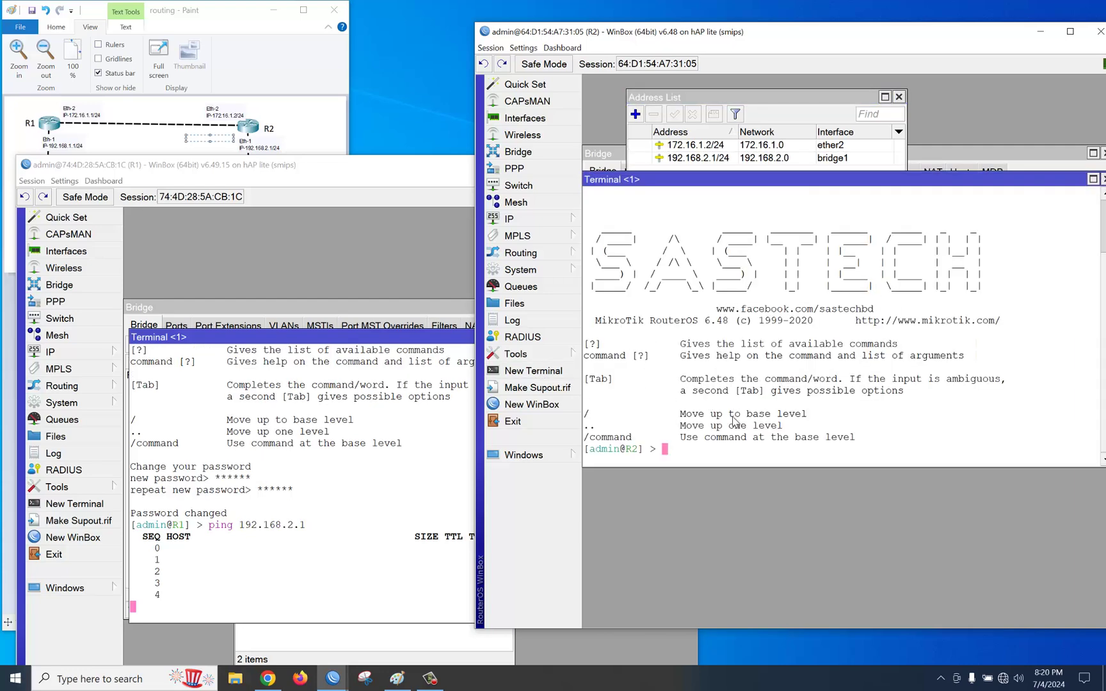
type("ping")
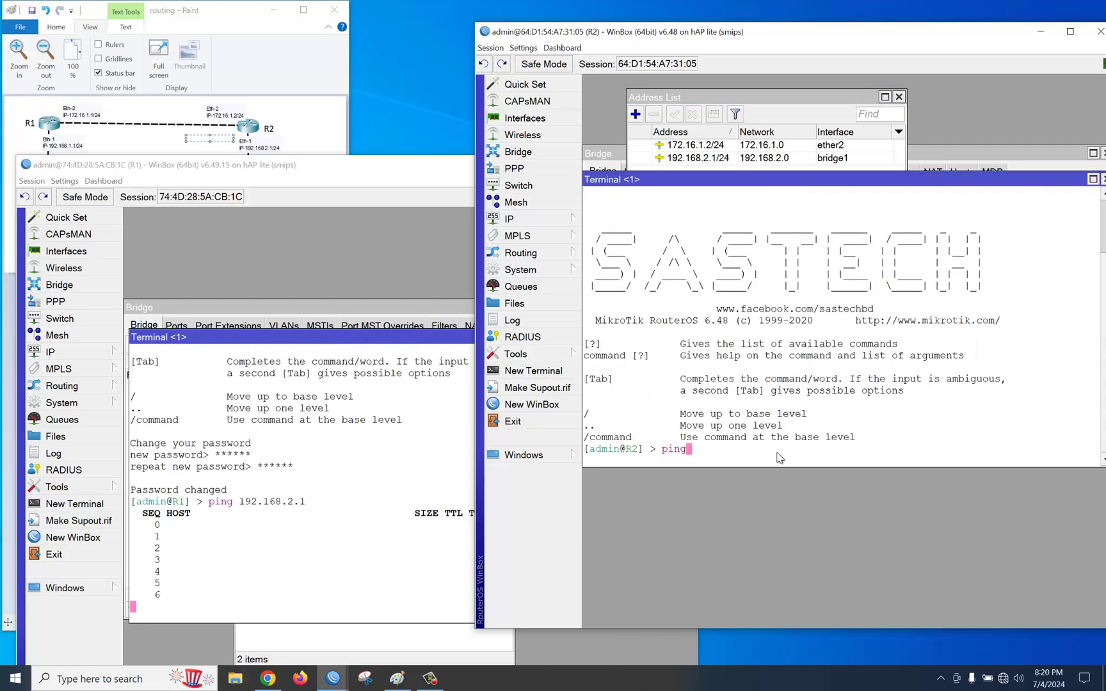
type(" 192.1")
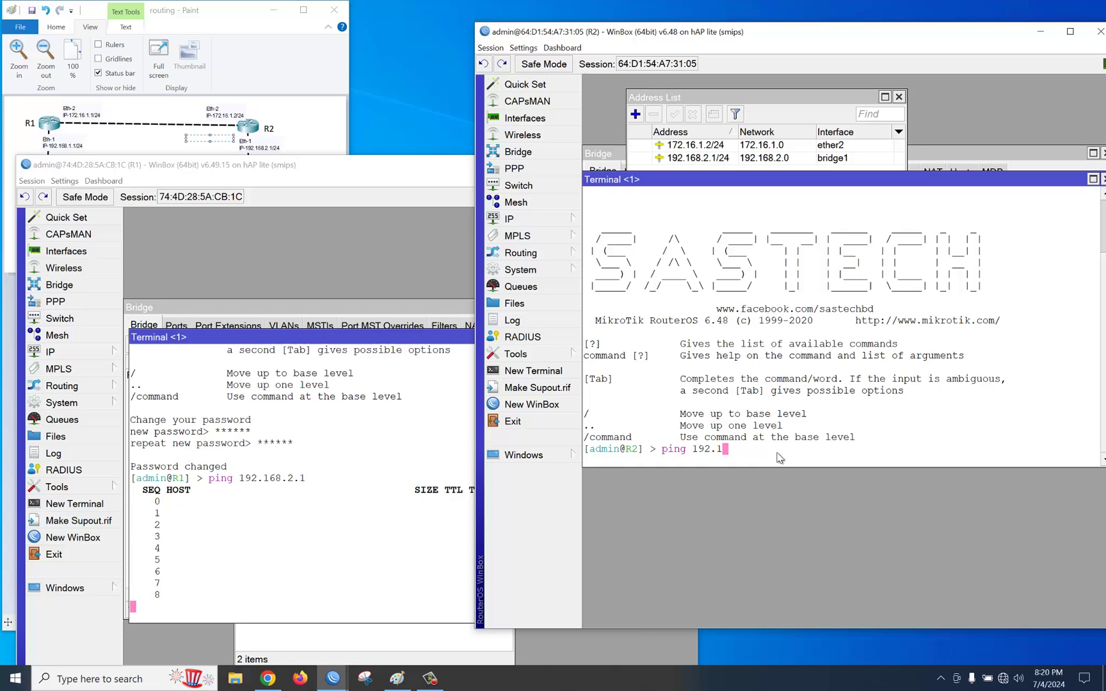
type("68.1")
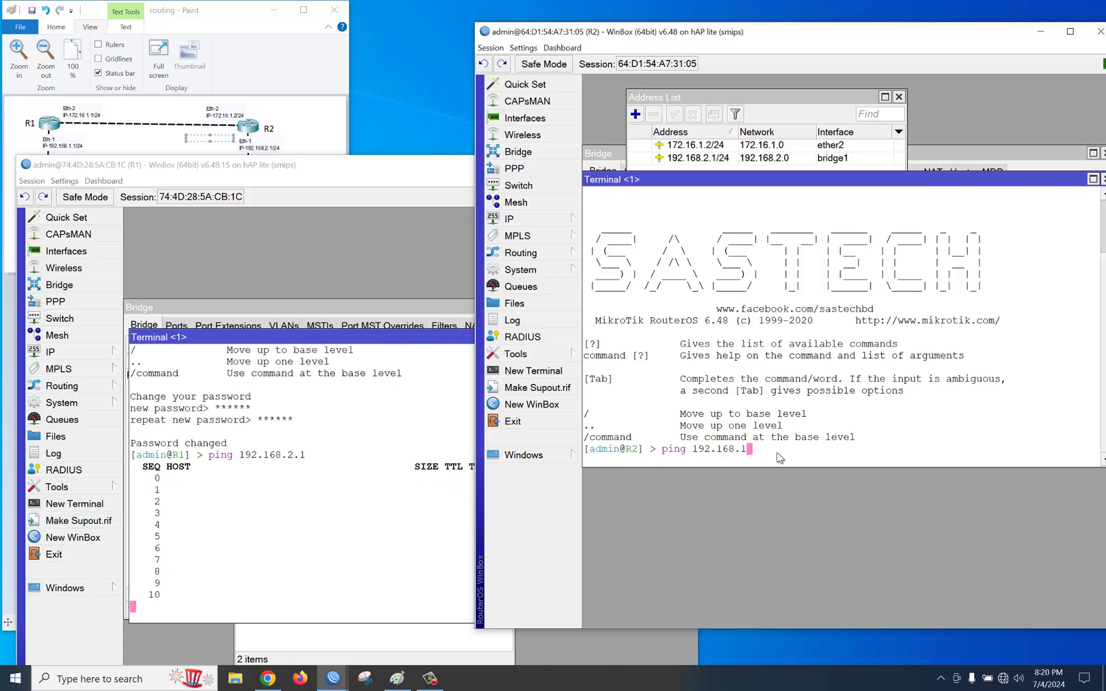
type(".1")
key("Return")
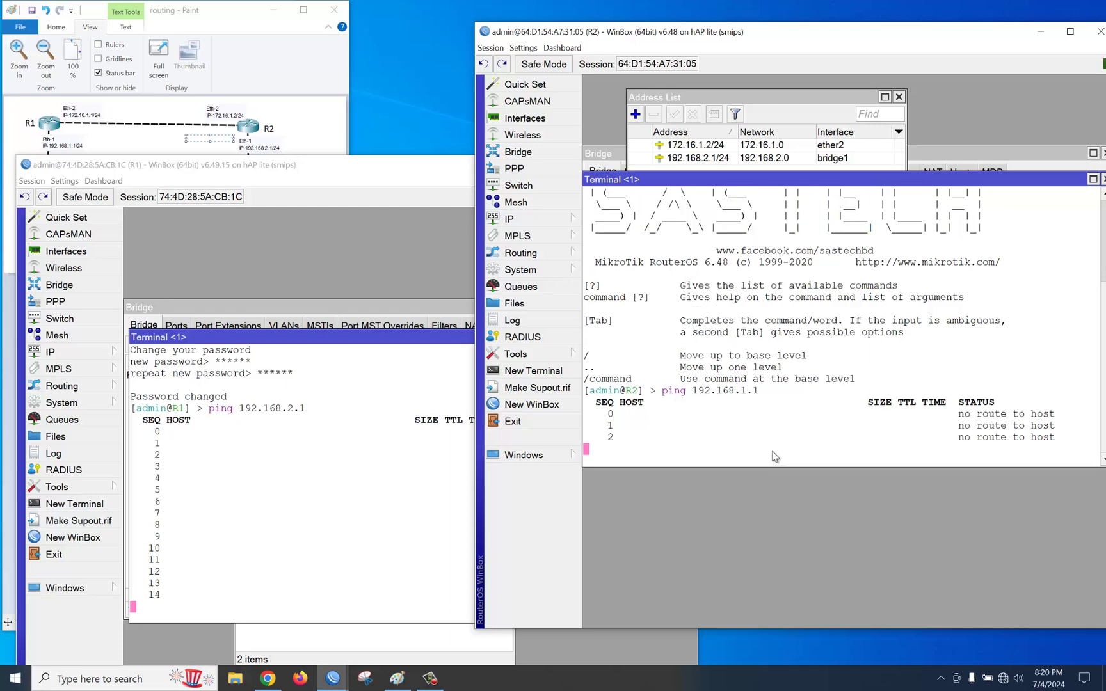
left_click(222, 25)
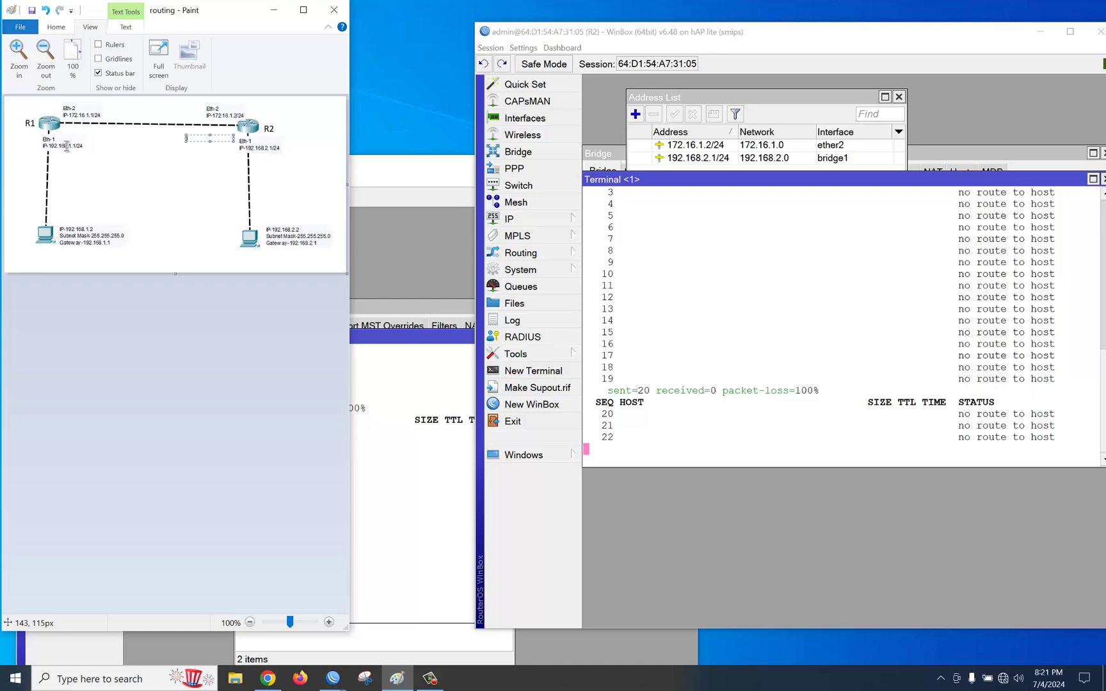
- Bring R1's window forward and show its IP Address List, moved up-left into view
left_click(435, 193)
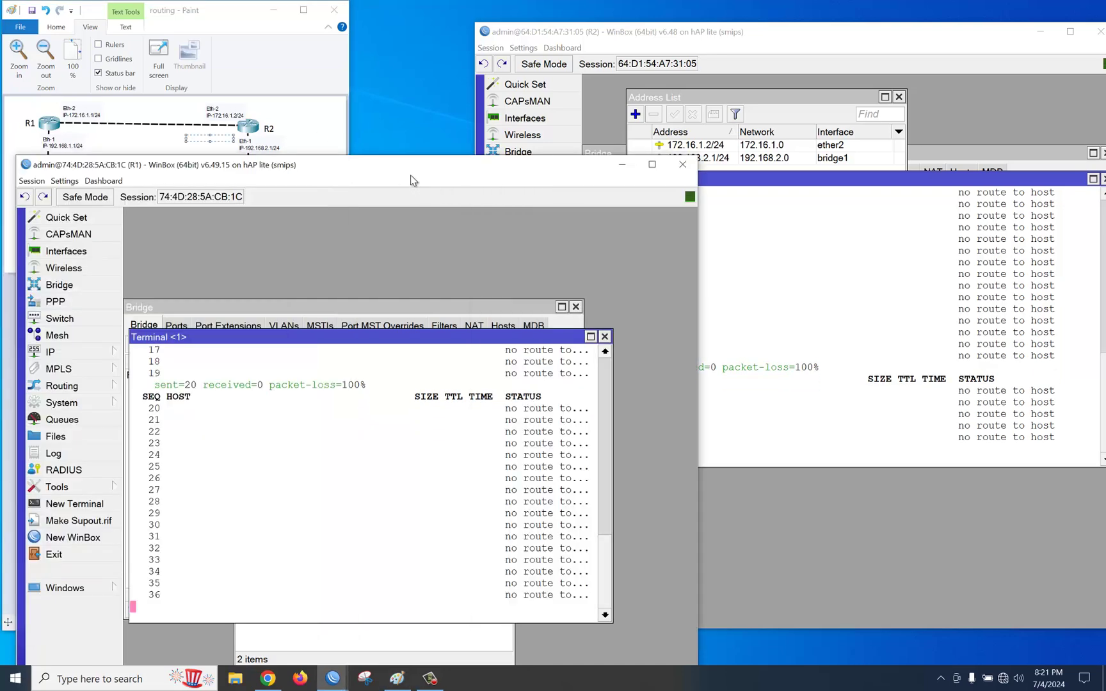
left_click_drag(390, 168, 399, 169)
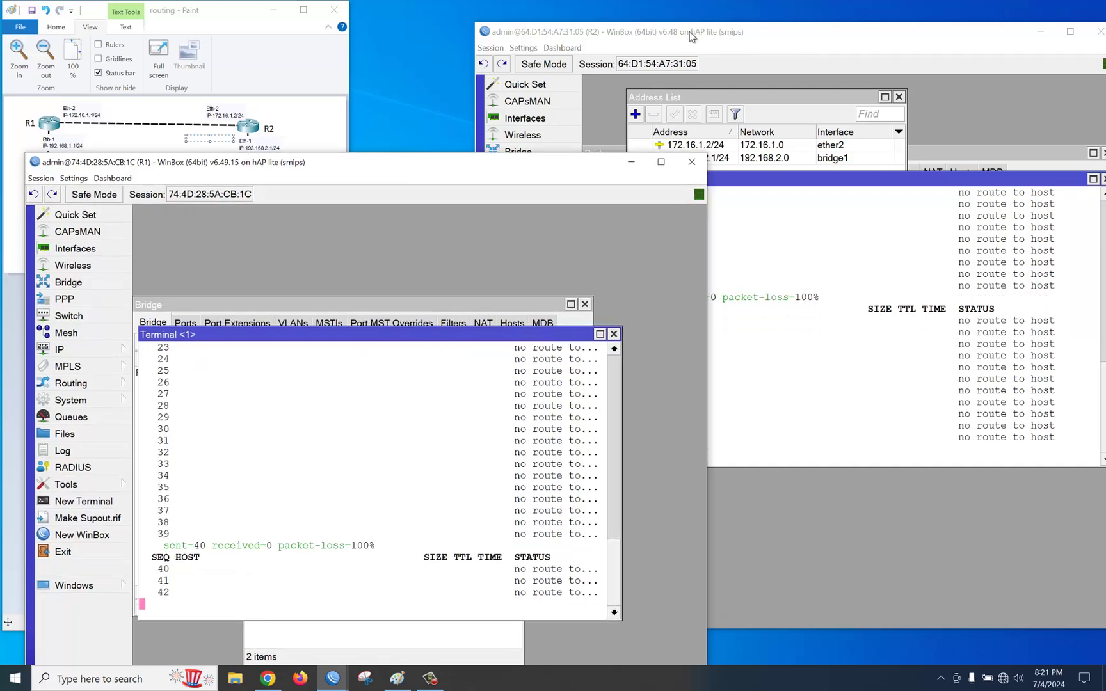
left_click_drag(410, 169, 395, 160)
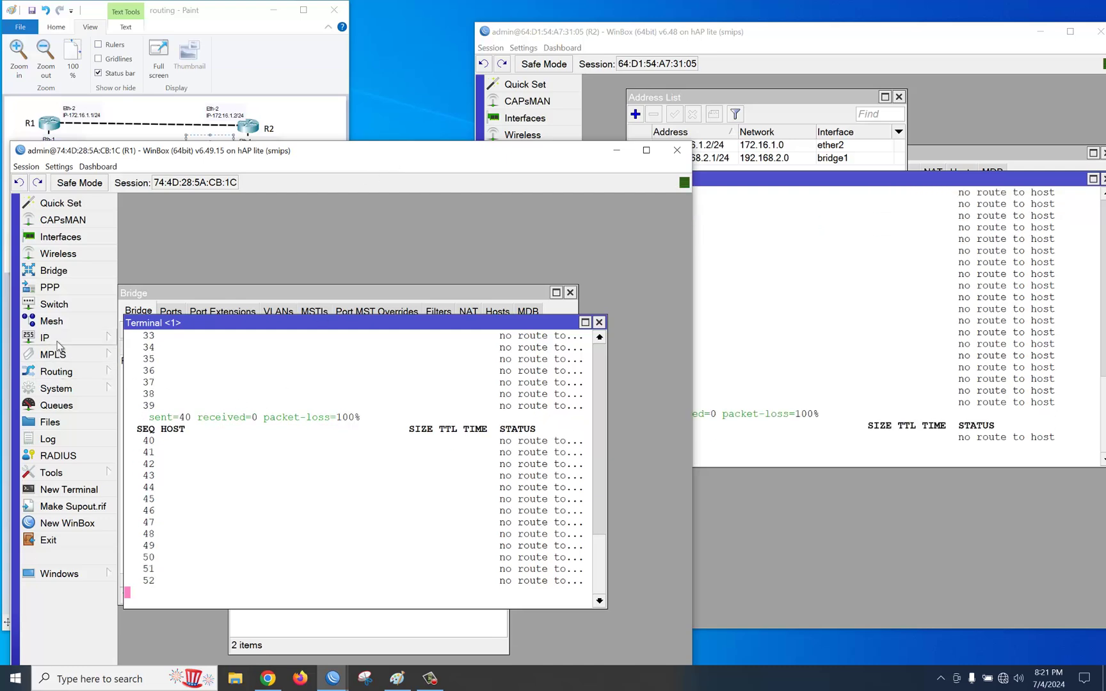
left_click(119, 342)
left_click(157, 285)
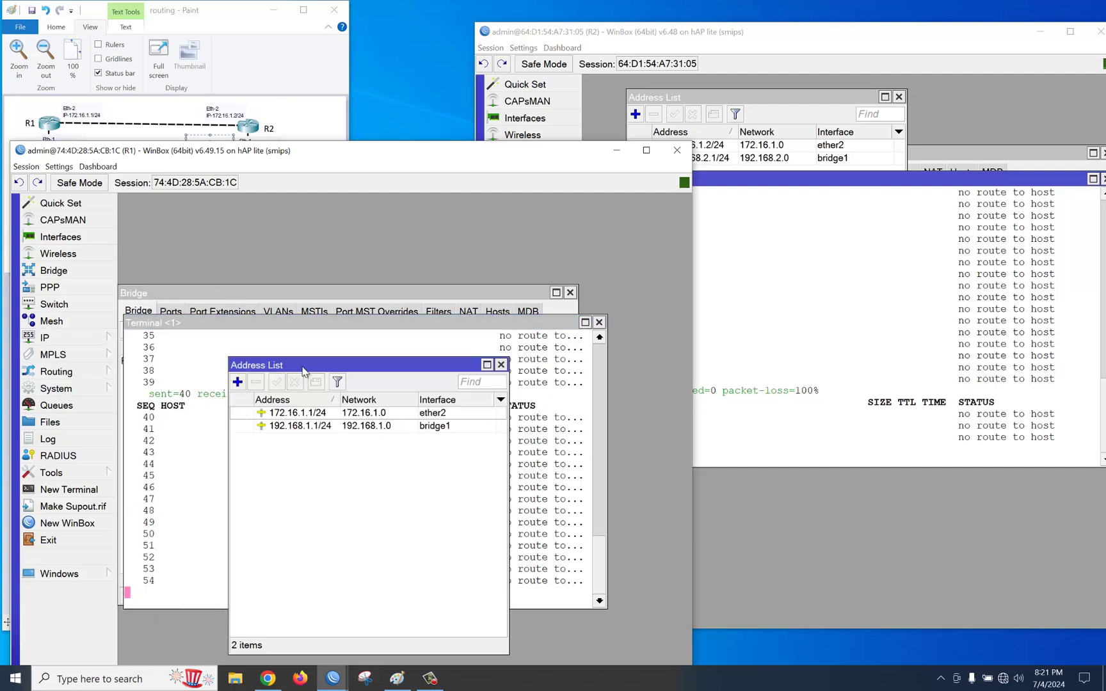
left_click_drag(302, 370, 257, 224)
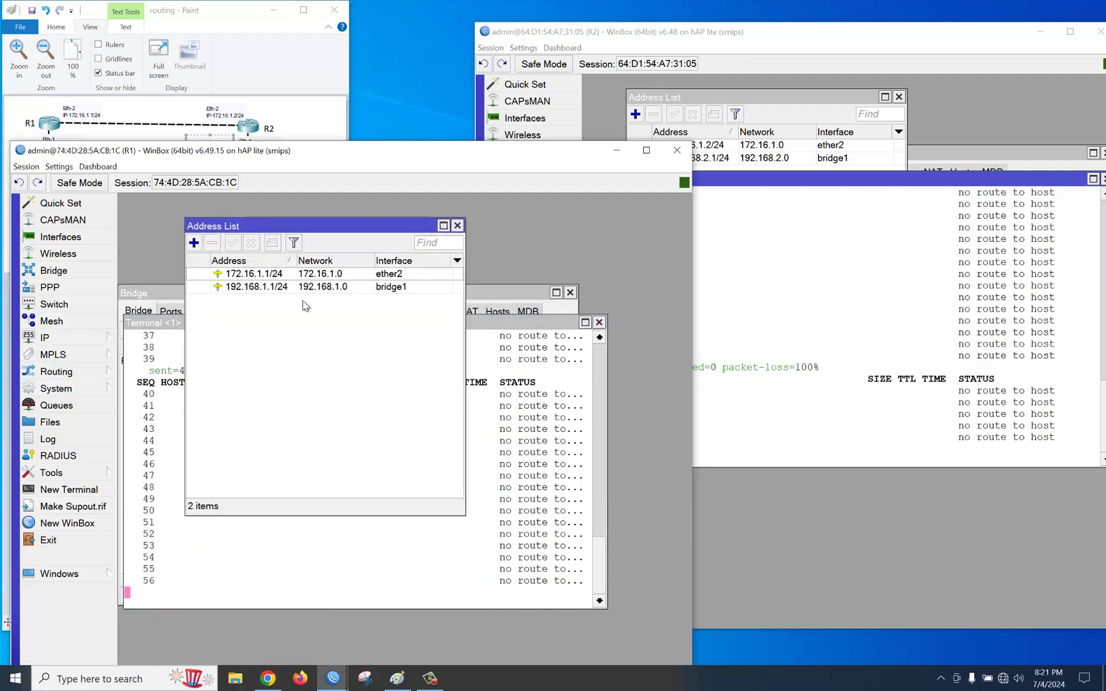
- Under R1's OSPF Networks, add 172.16.1.0/24 and 192.168.1.0/24 to area backbone
left_click(58, 373)
left_click(167, 440)
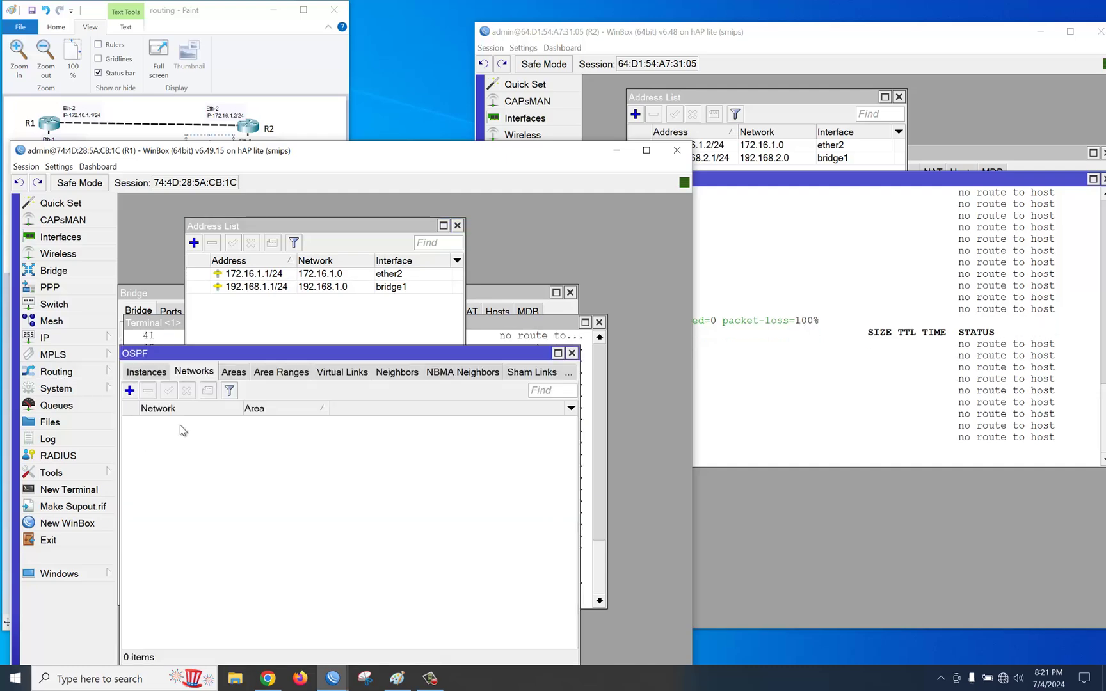
left_click(129, 390)
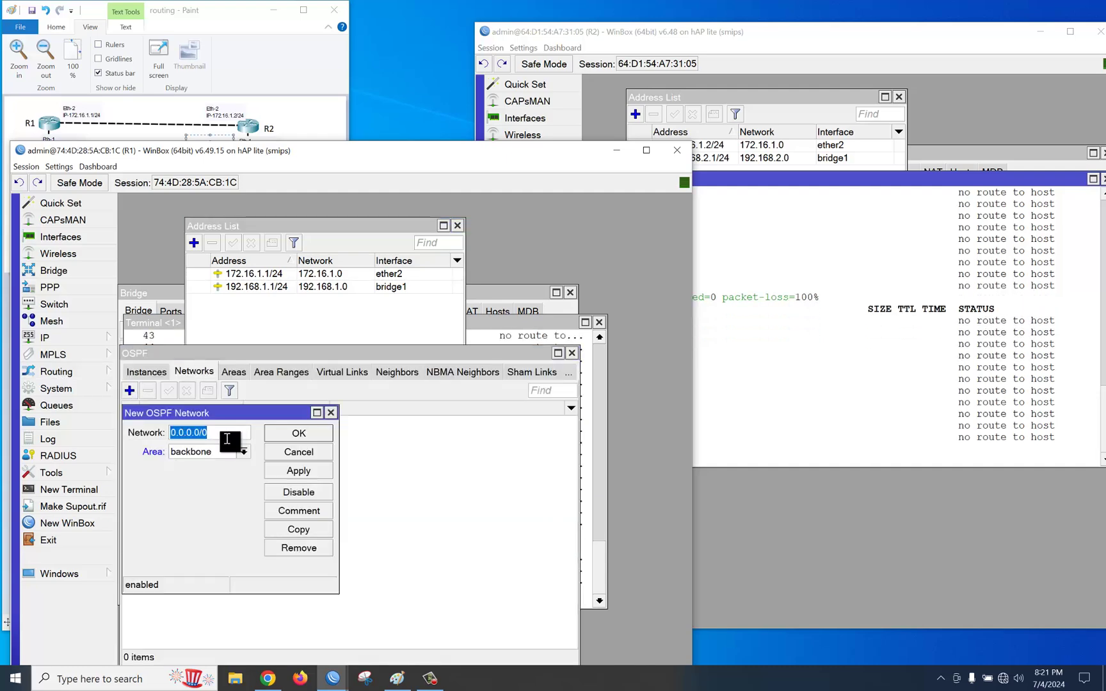
type("172")
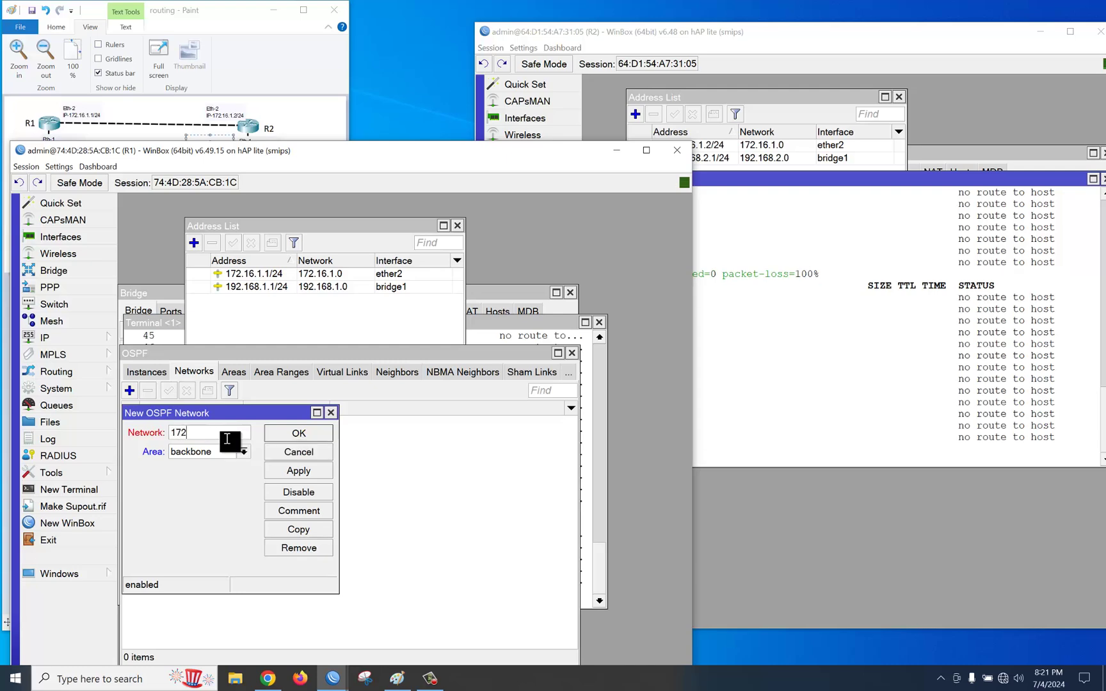
type(".16")
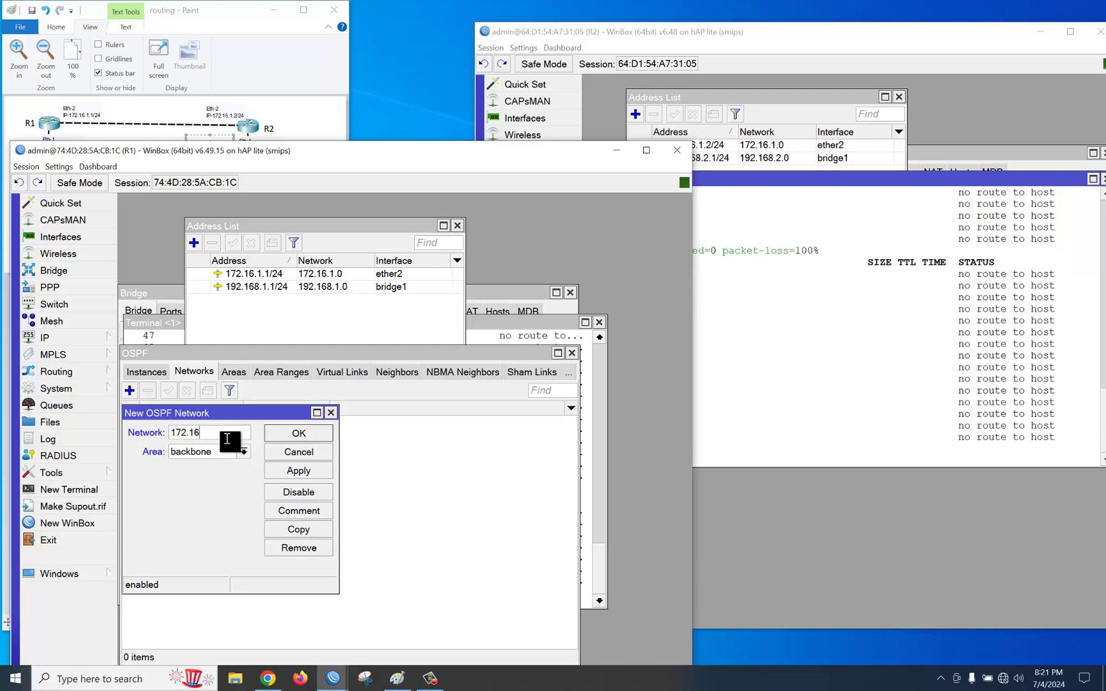
type(".1.")
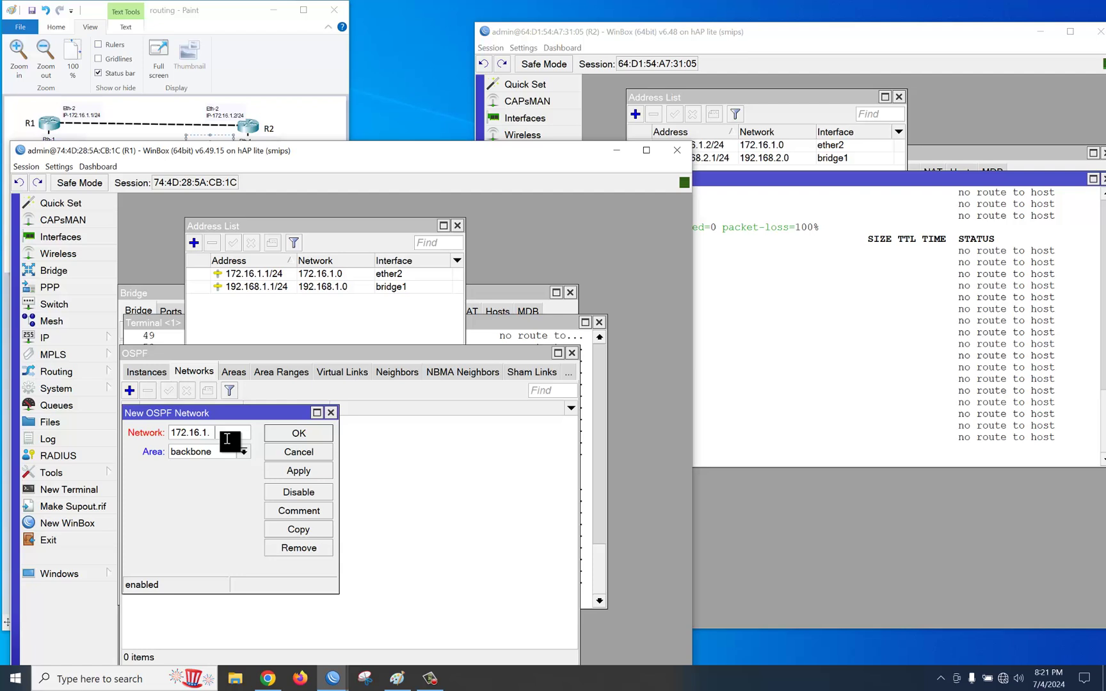
type("0/24")
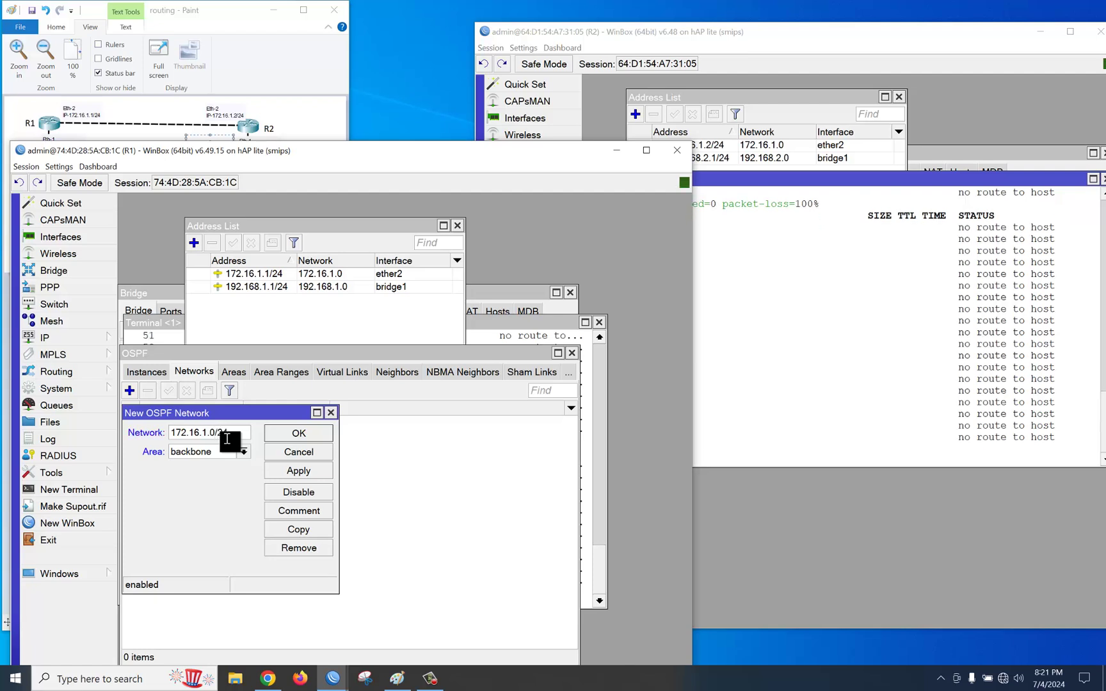
left_click(295, 434)
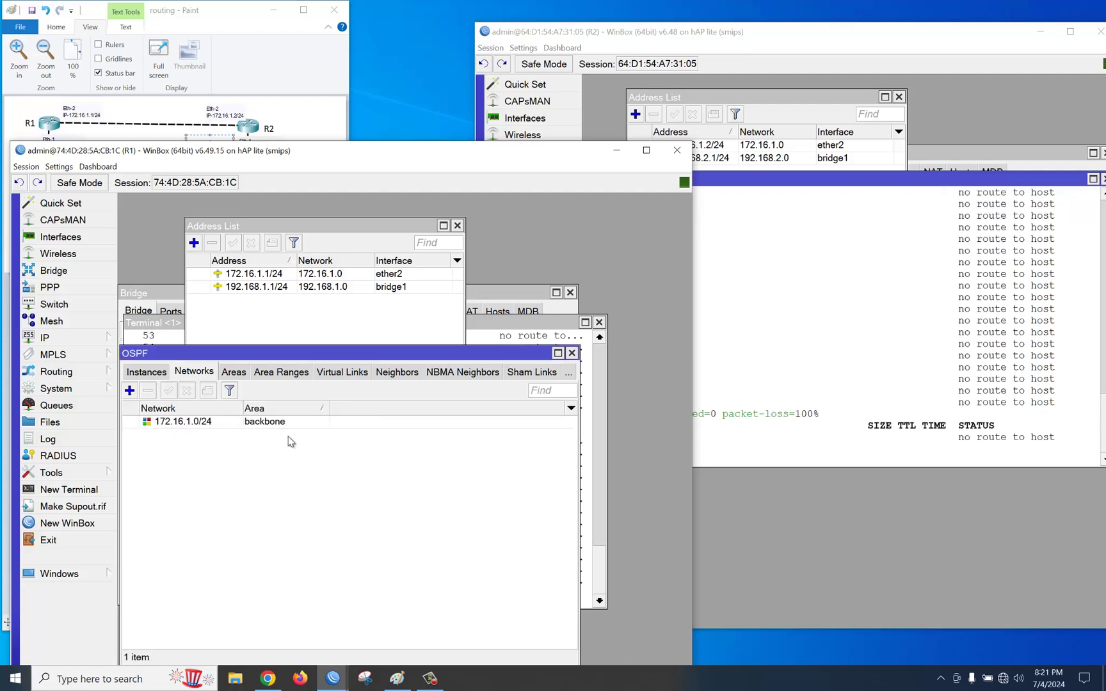
left_click(130, 391)
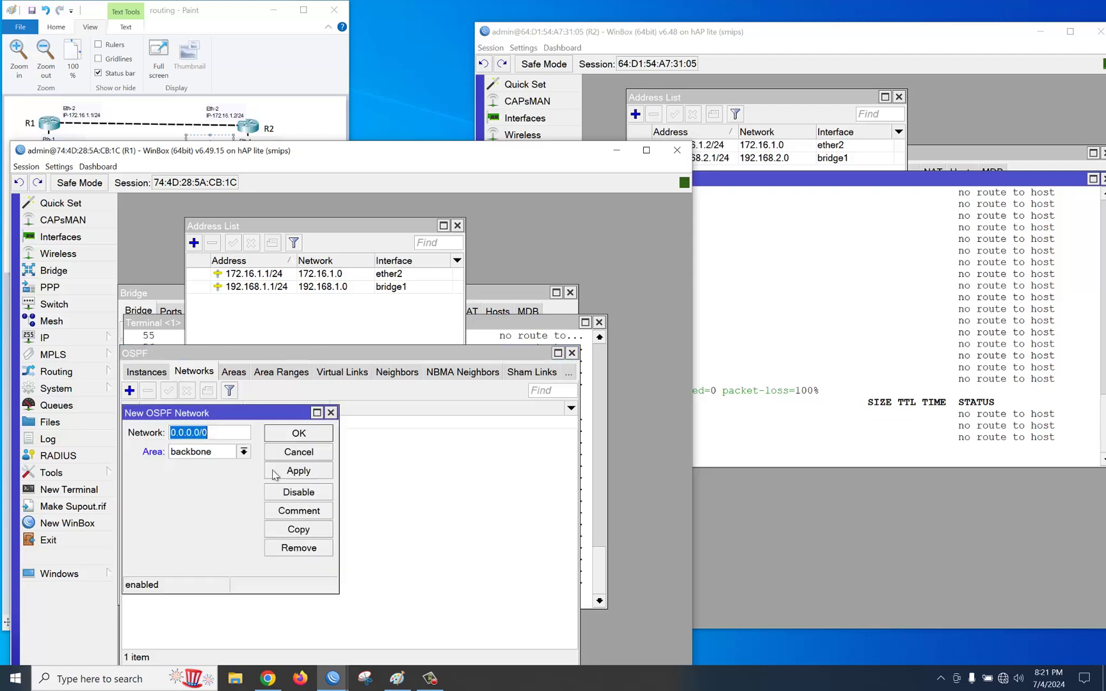
type("192")
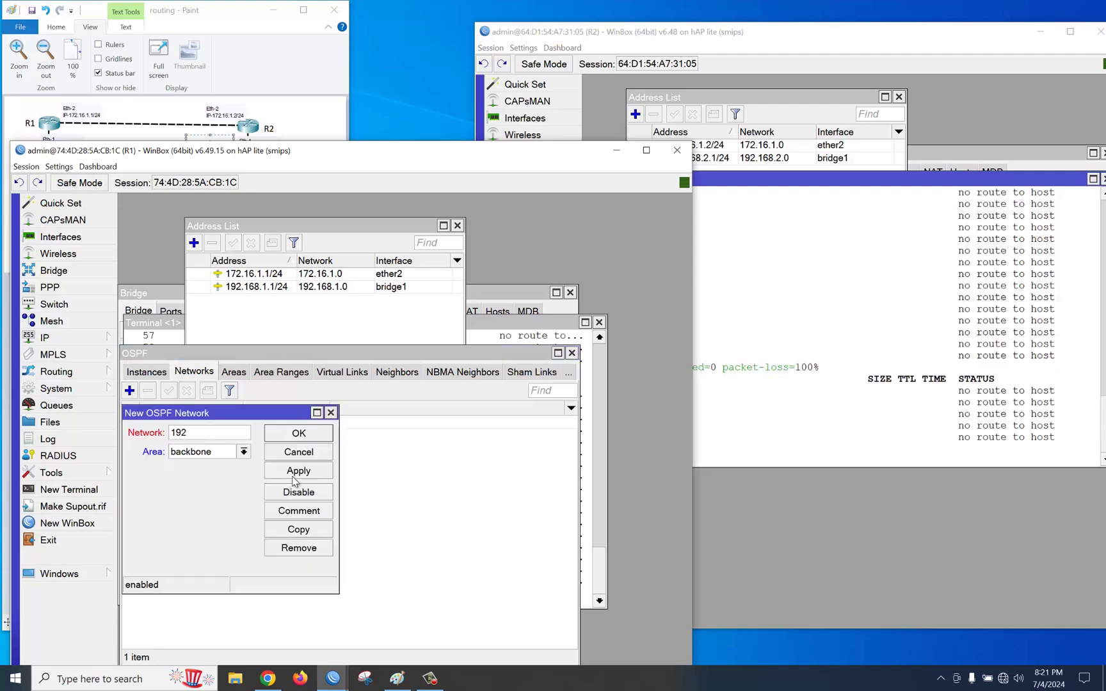
type(".168.")
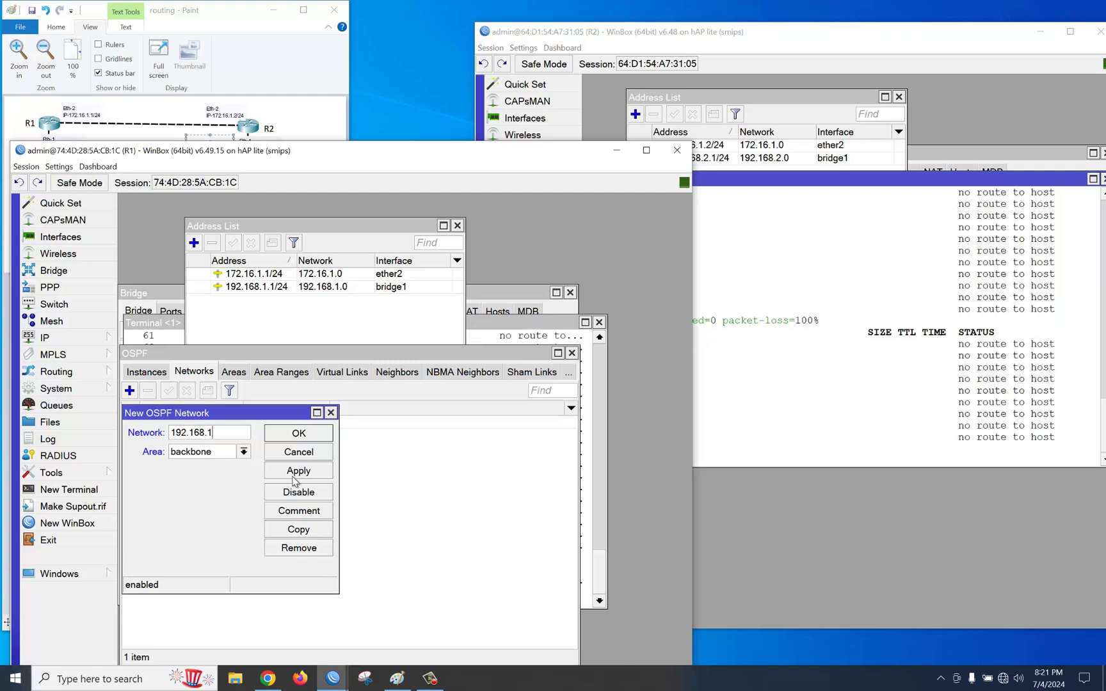
type("1.0/2")
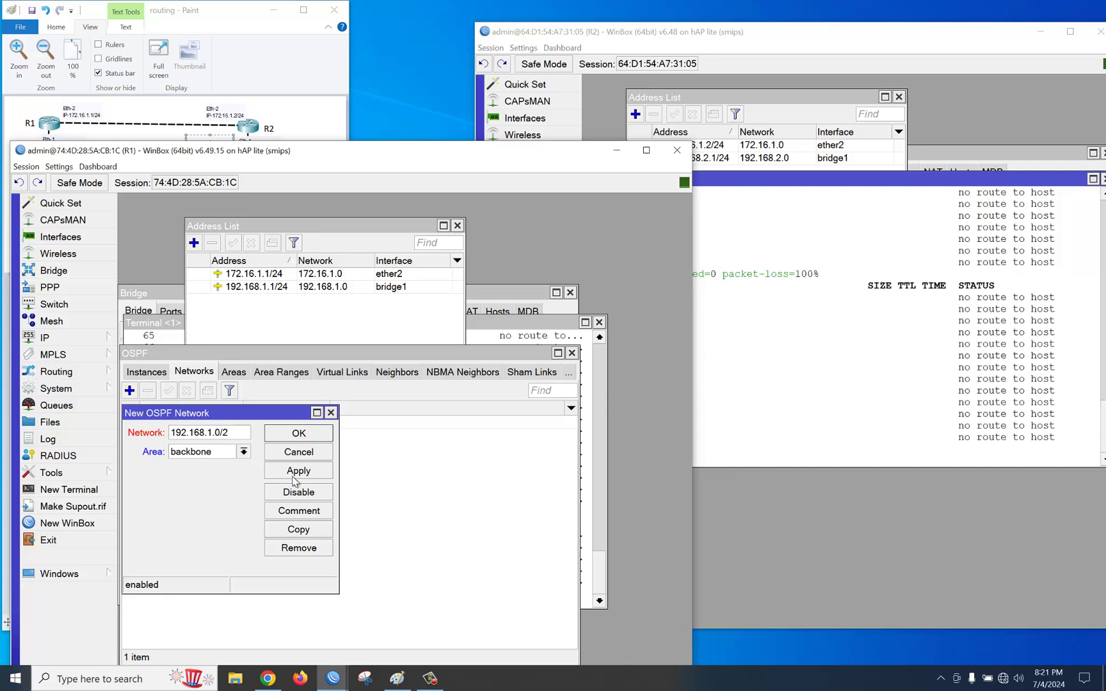
type("4")
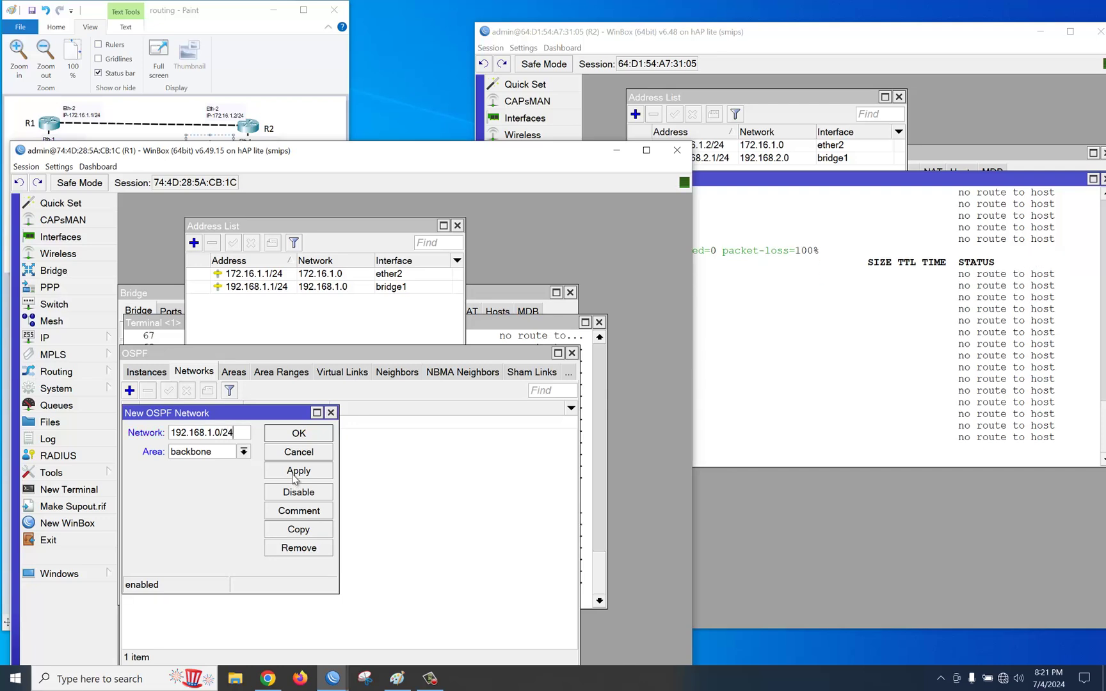
left_click(297, 437)
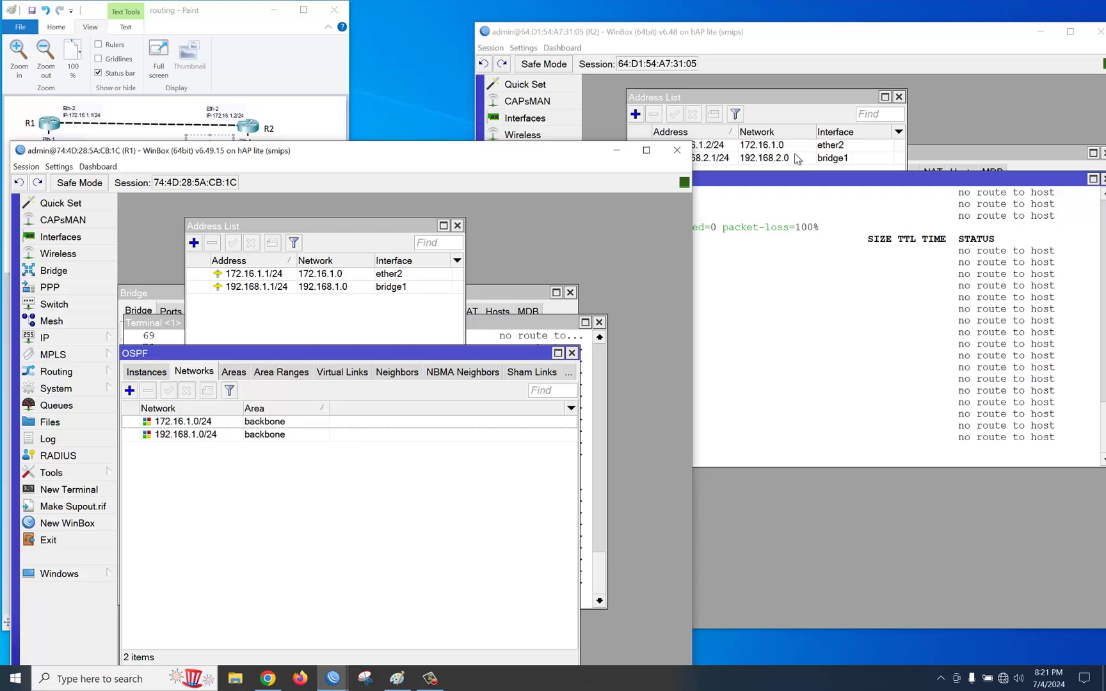
- Open R2's Routing > OSPF window to reach its network list
left_click(756, 57)
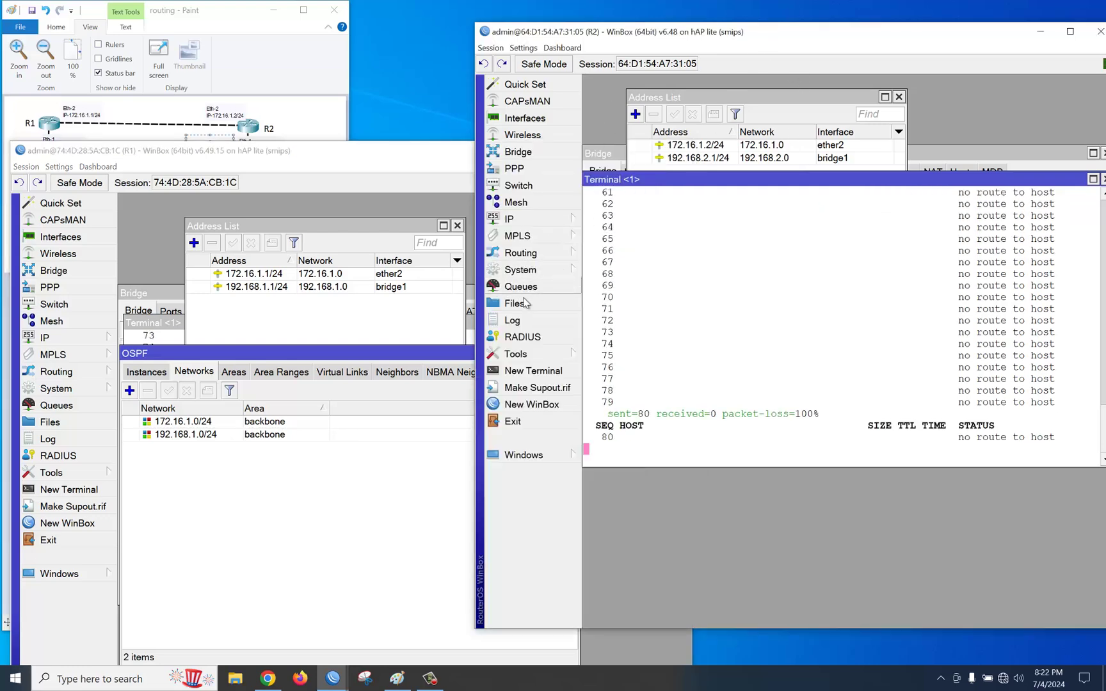
left_click(528, 253)
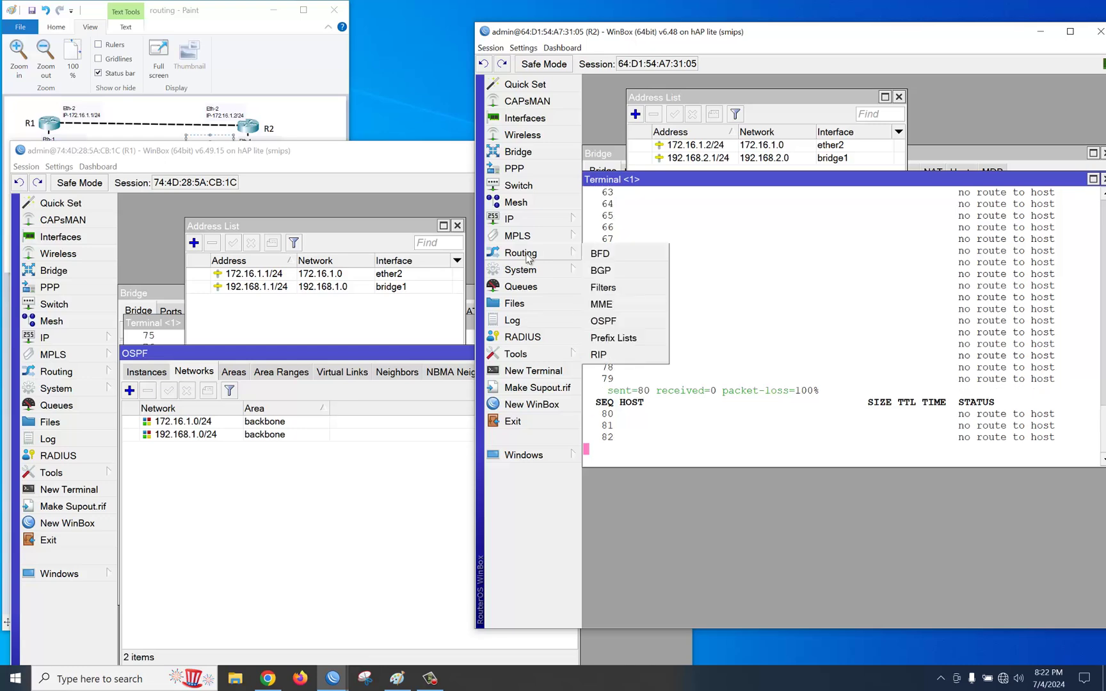
left_click(610, 324)
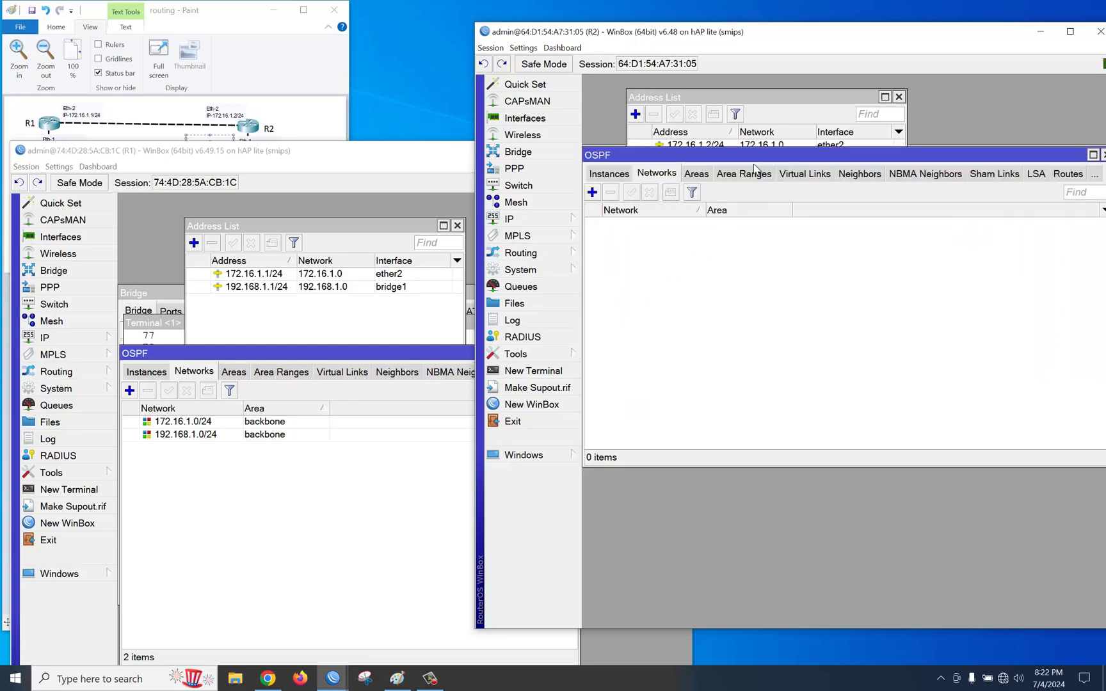
left_click_drag(755, 156, 763, 200)
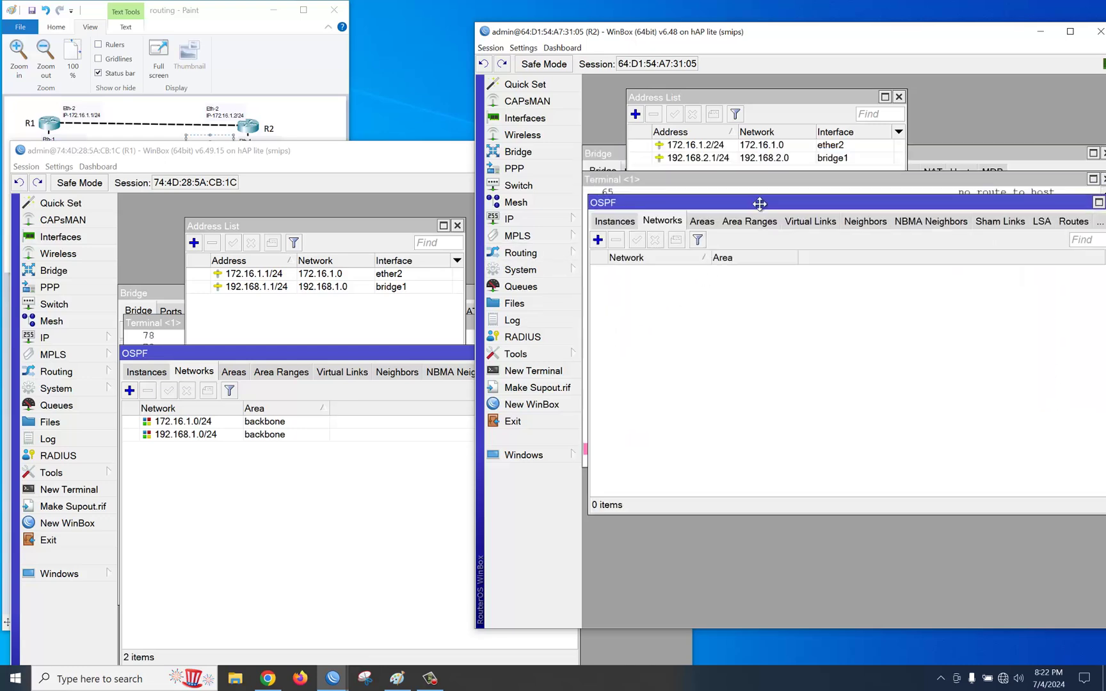
- Add OSPF networks 172.16.1.0/24 and 192.168.2.0/24 in the backbone area on R2
left_click(602, 237)
type("172")
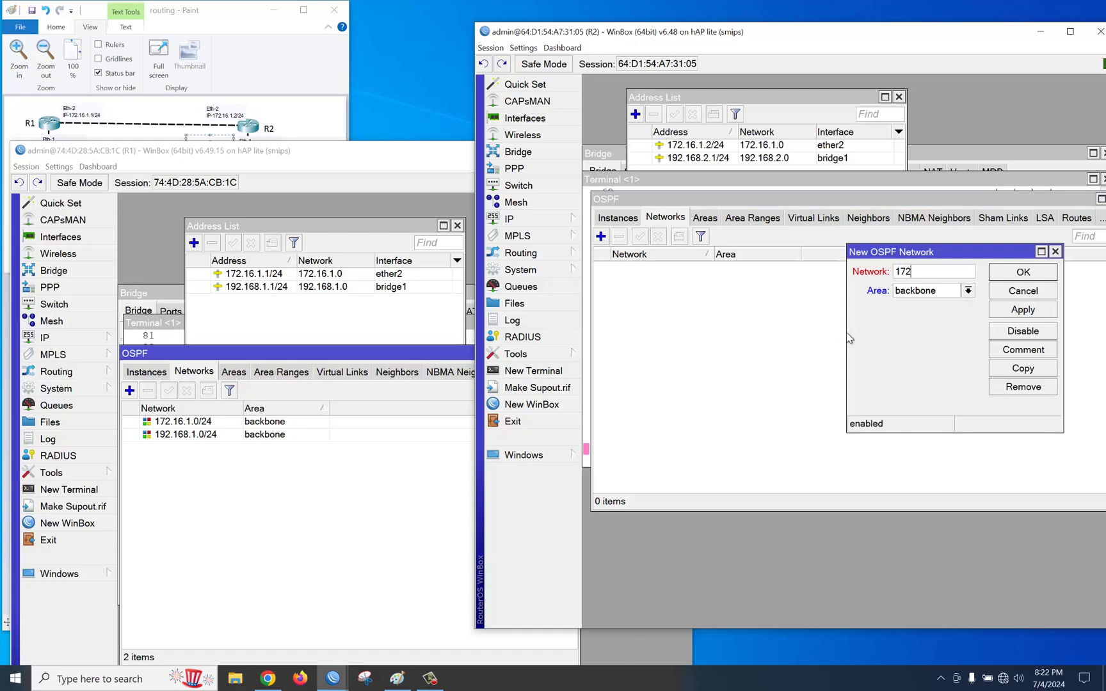
type(".16.1.0/24")
left_click(1016, 274)
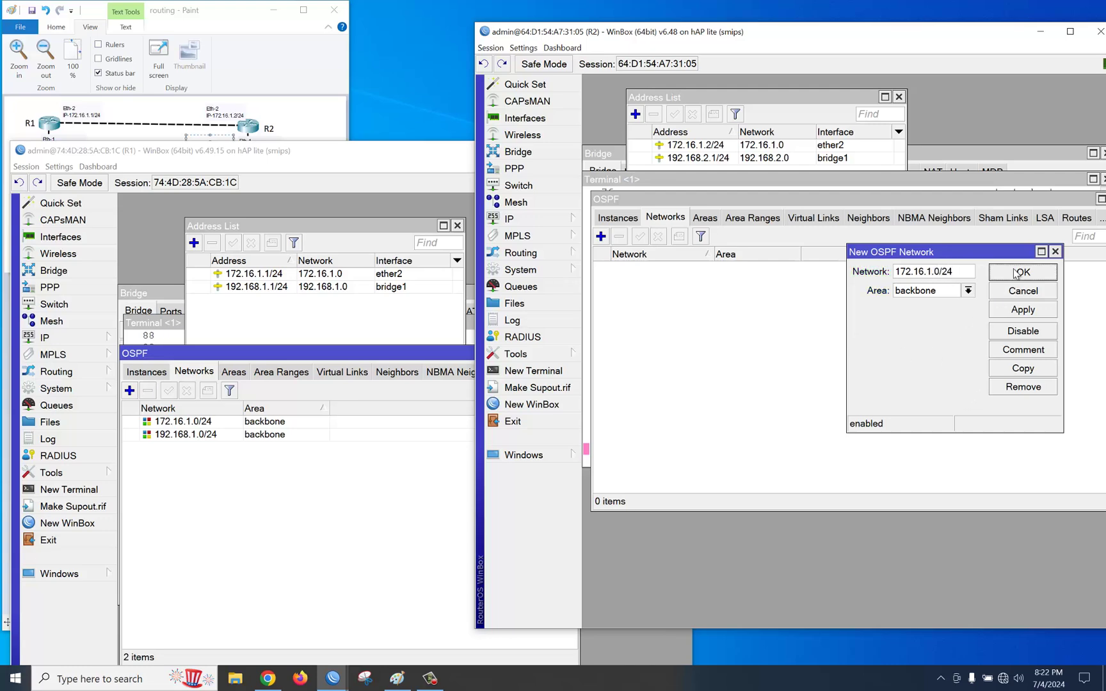
left_click(600, 236)
type("1")
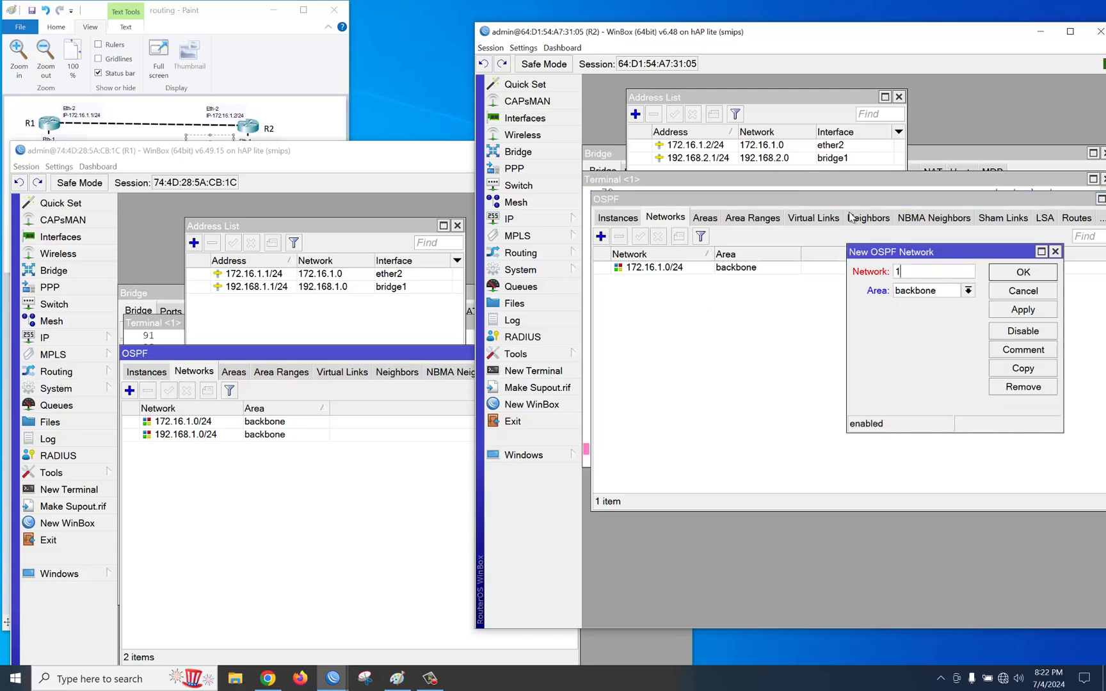
type("92.168.2.0/24")
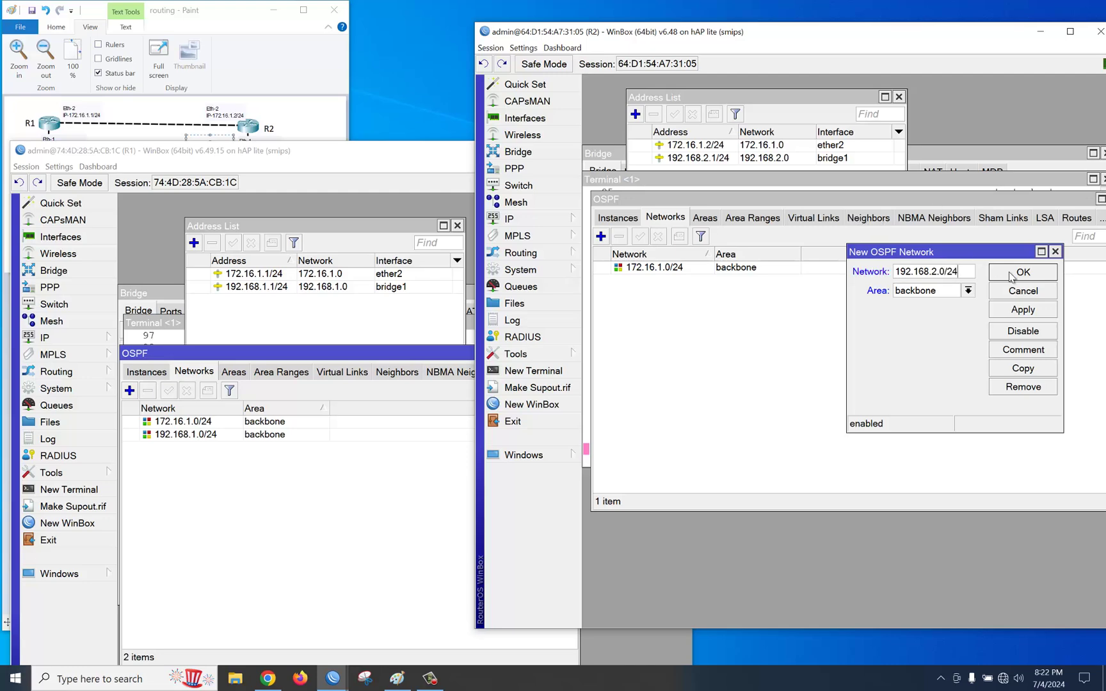
left_click(1011, 274)
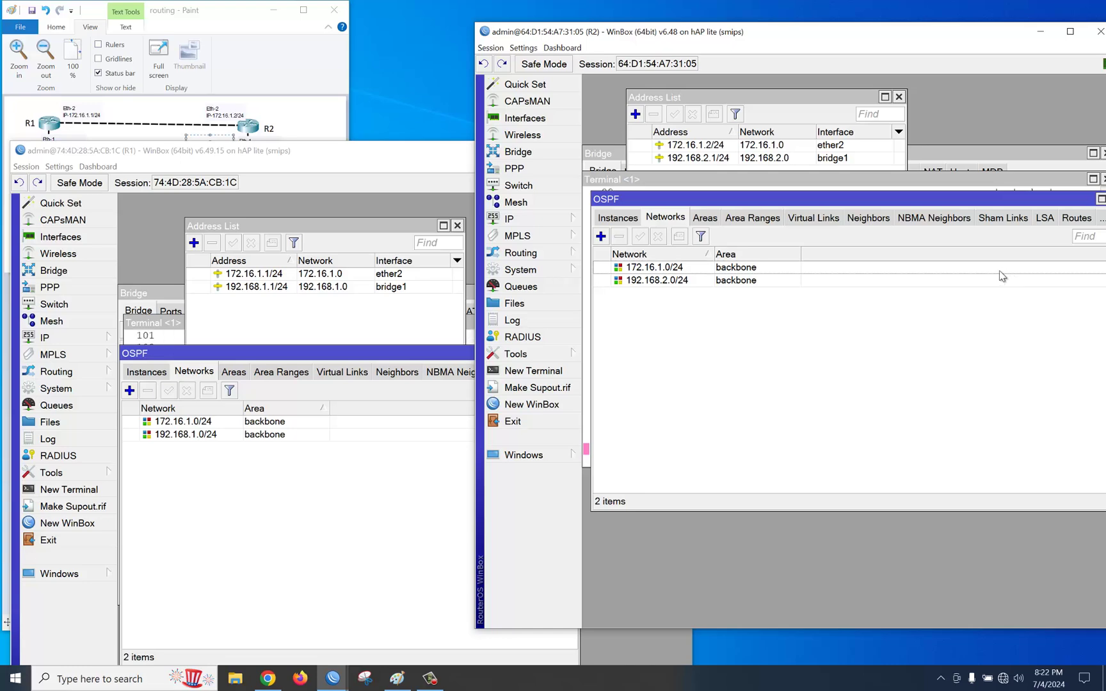
- Check R1's and R2's ping replies, then view R1's OSPF route to 192.168.2.0/24 via 172.16.1.2
left_click(170, 329)
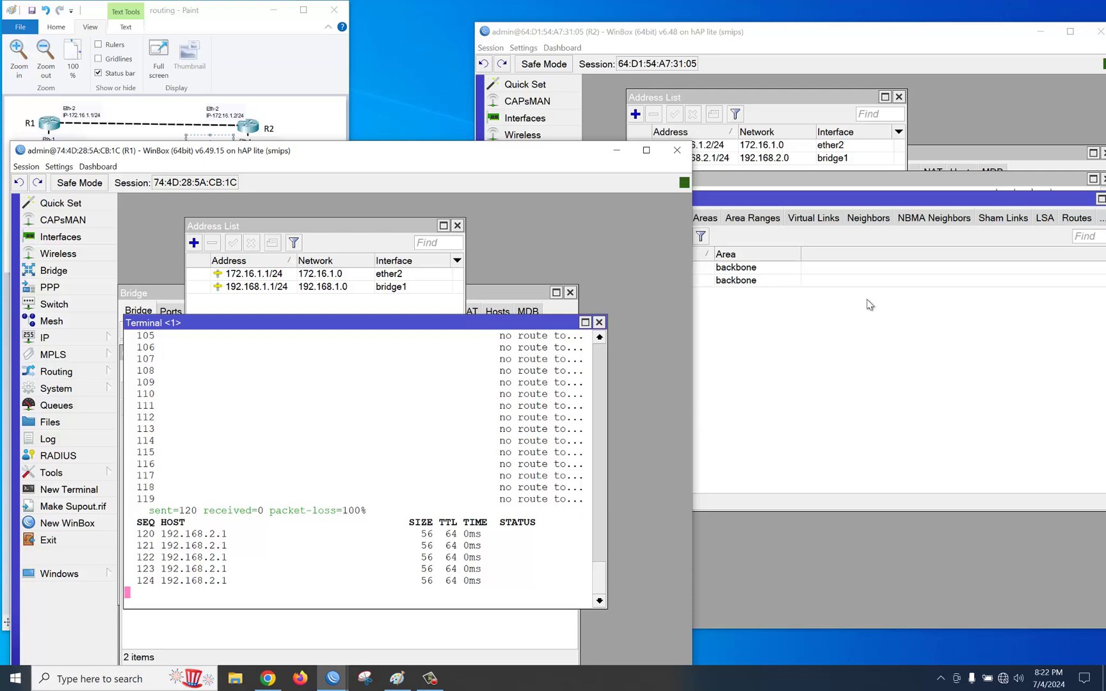
left_click(1010, 162)
left_click(759, 197)
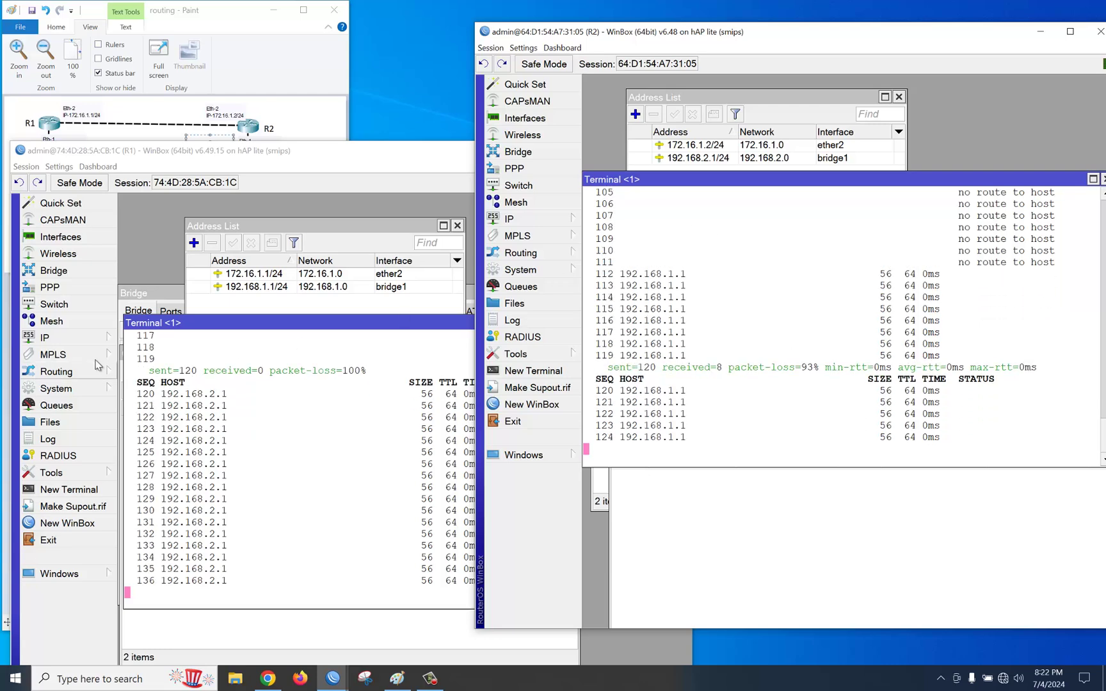
left_click(72, 340)
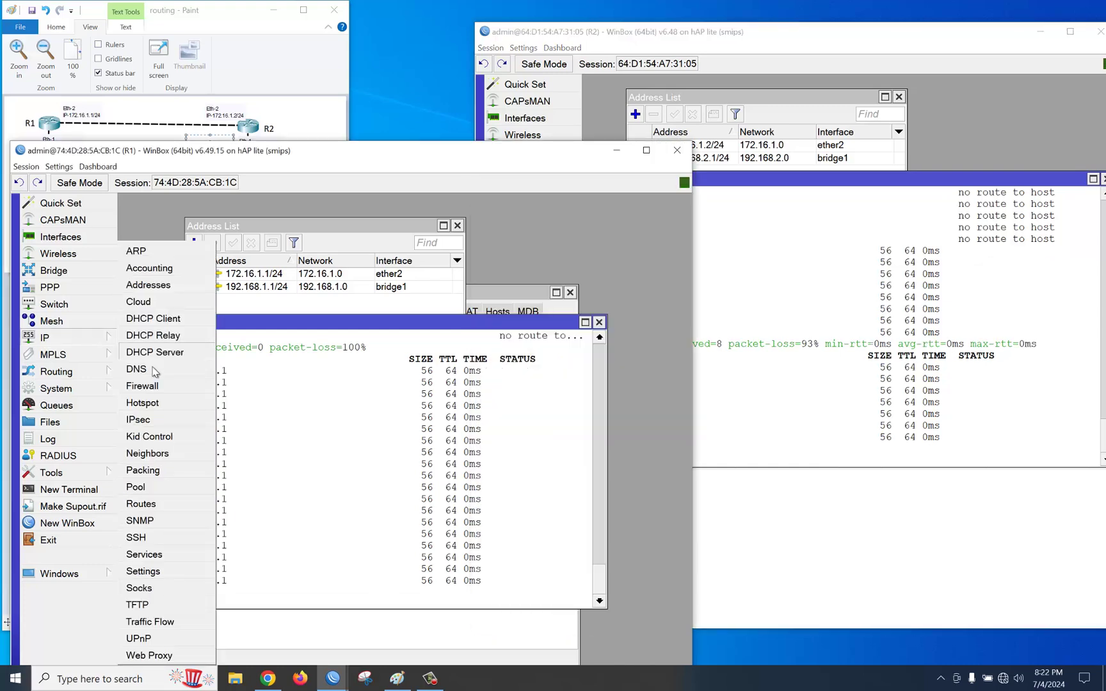
left_click(157, 505)
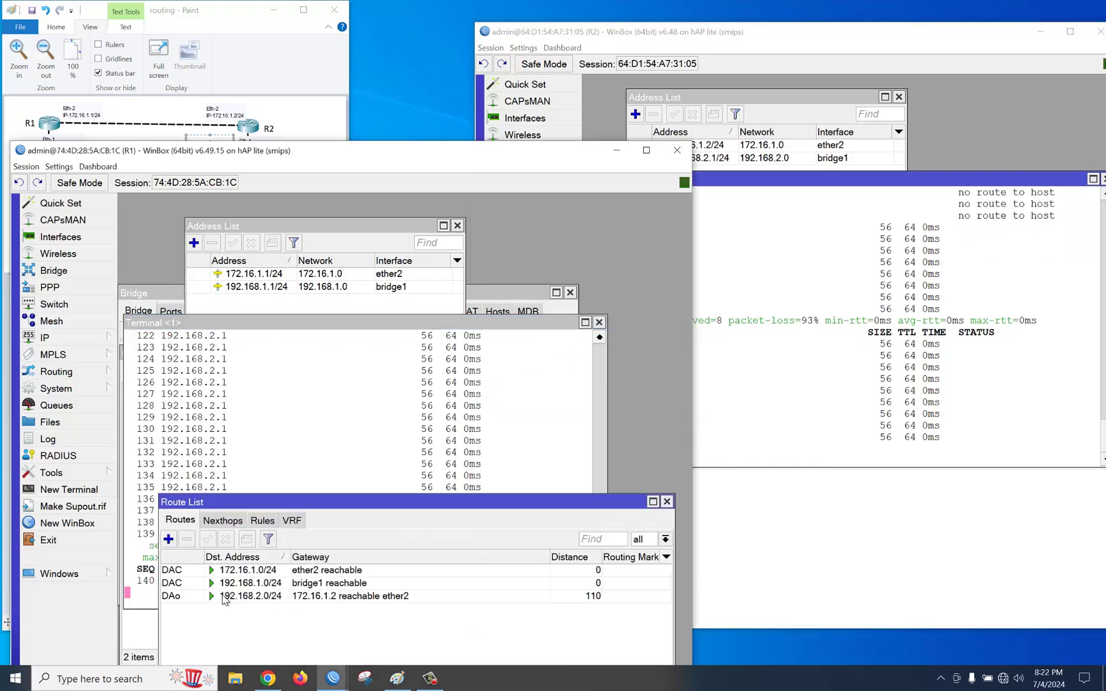